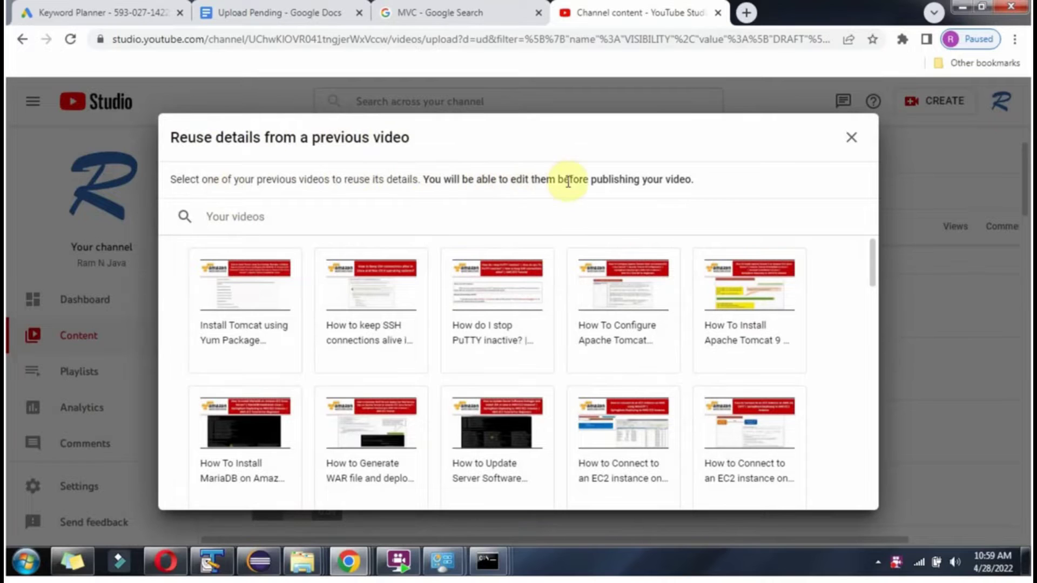
# - Find the Estuary Sarovar Portico Island Resort video by searching for "poovar" and reuse all its details for this upload
pyautogui.click(365, 222)
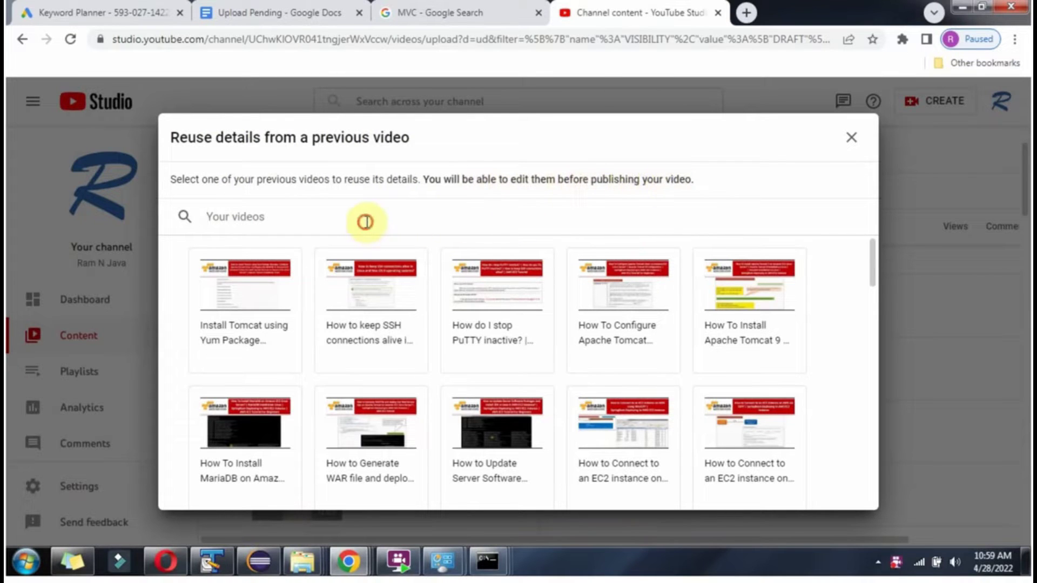
pyautogui.write('poovar')
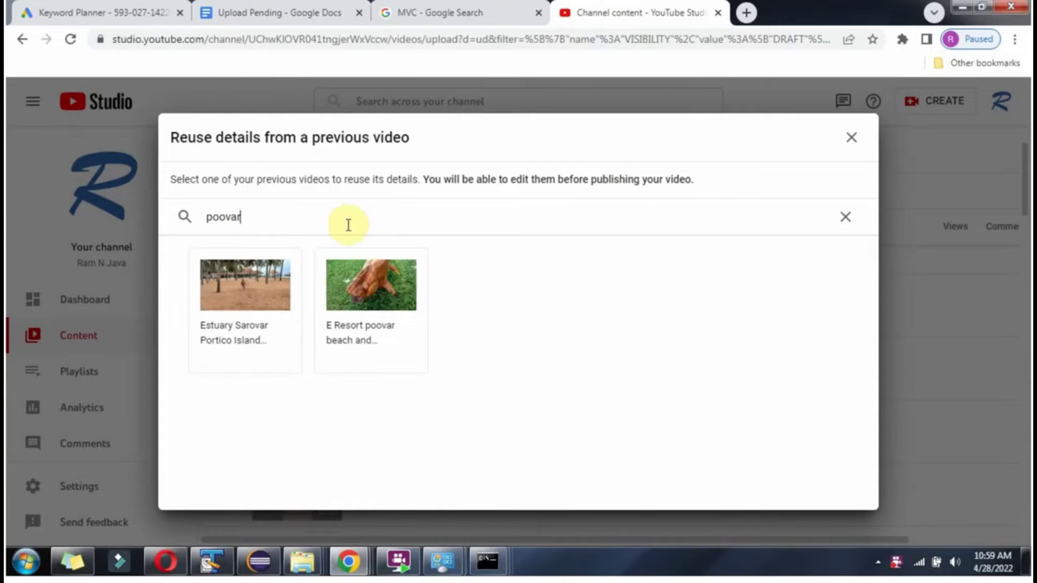
pyautogui.click(281, 311)
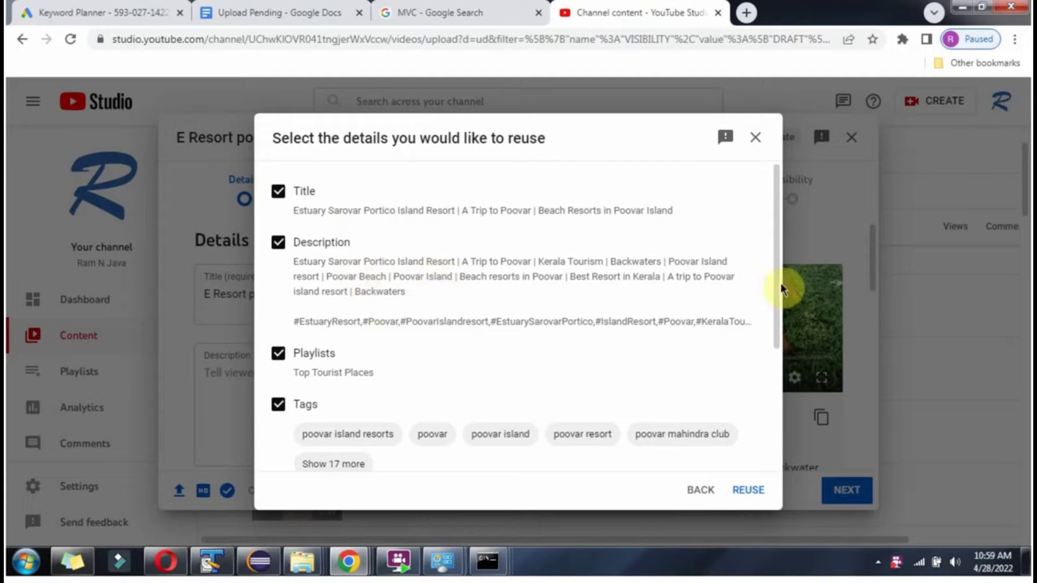
pyautogui.moveTo(777, 283); pyautogui.dragTo(782, 401)
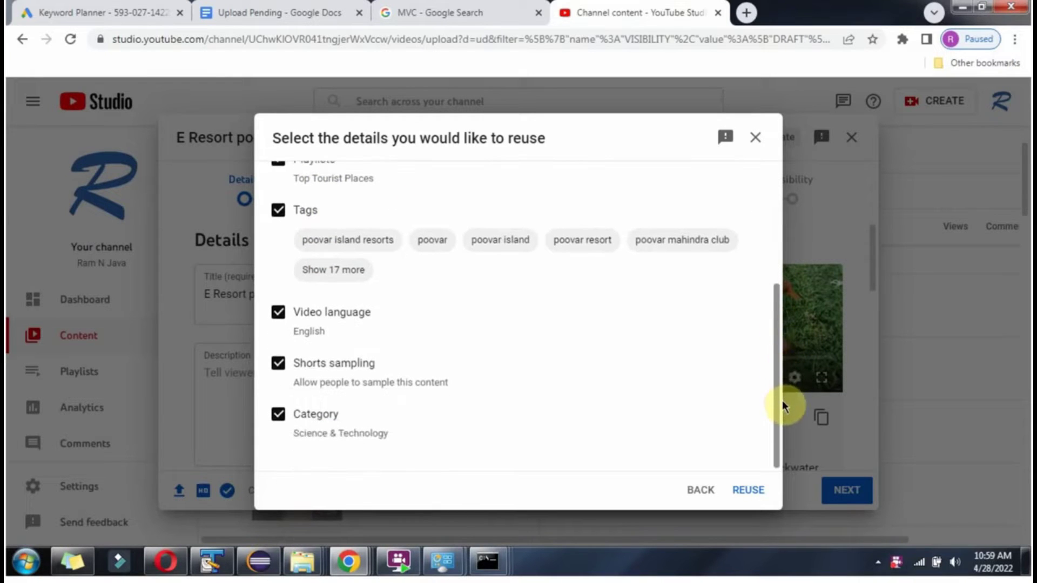
pyautogui.click(749, 492)
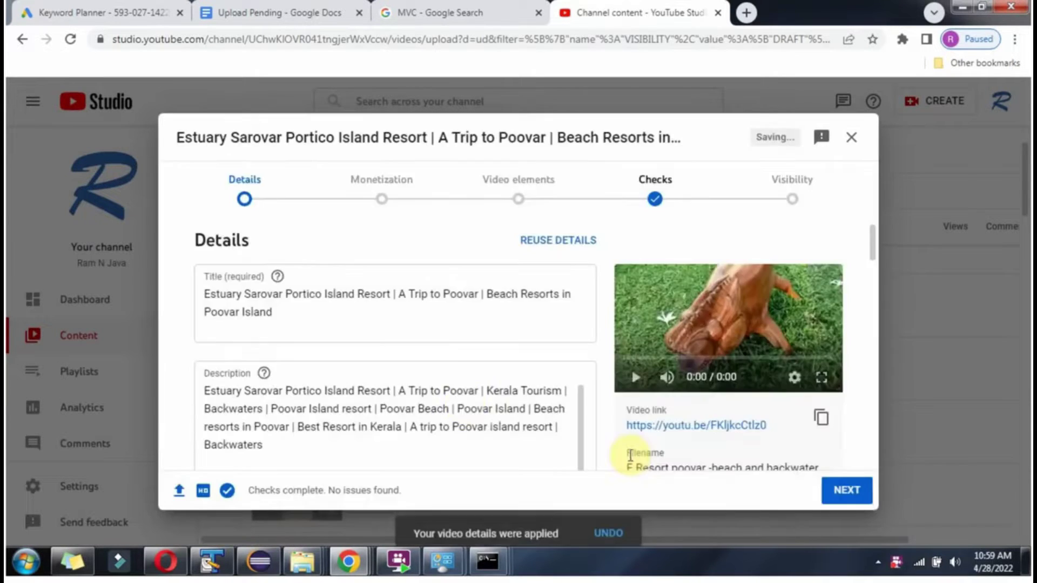
# - Review the reused title, description keywords, thumbnail, playlist and audience settings of the video
pyautogui.click(379, 316)
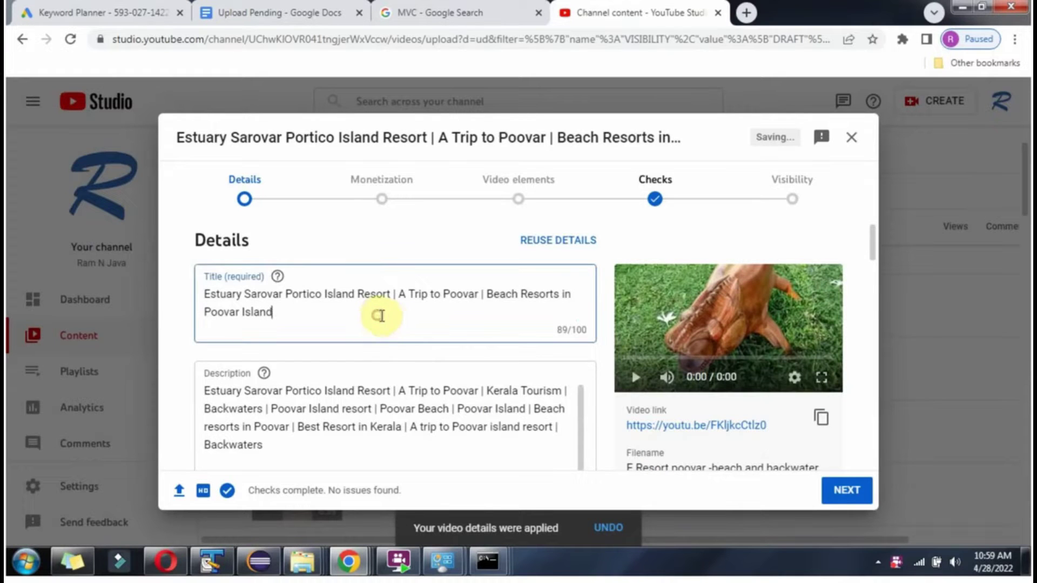
pyautogui.scroll(-5, 417, 319)
pyautogui.scroll(-10, 502, 330)
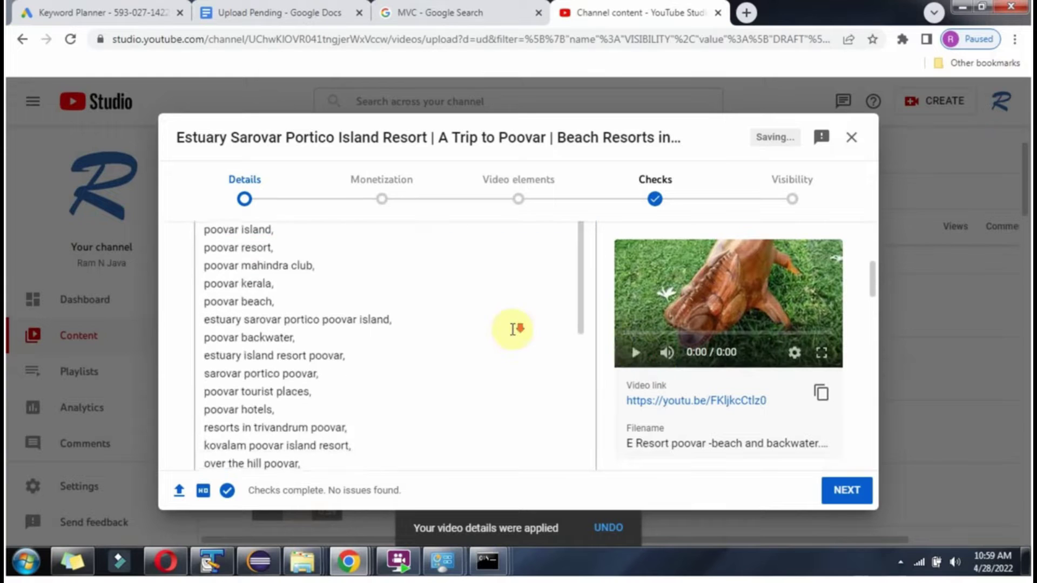
pyautogui.scroll(-10, 503, 329)
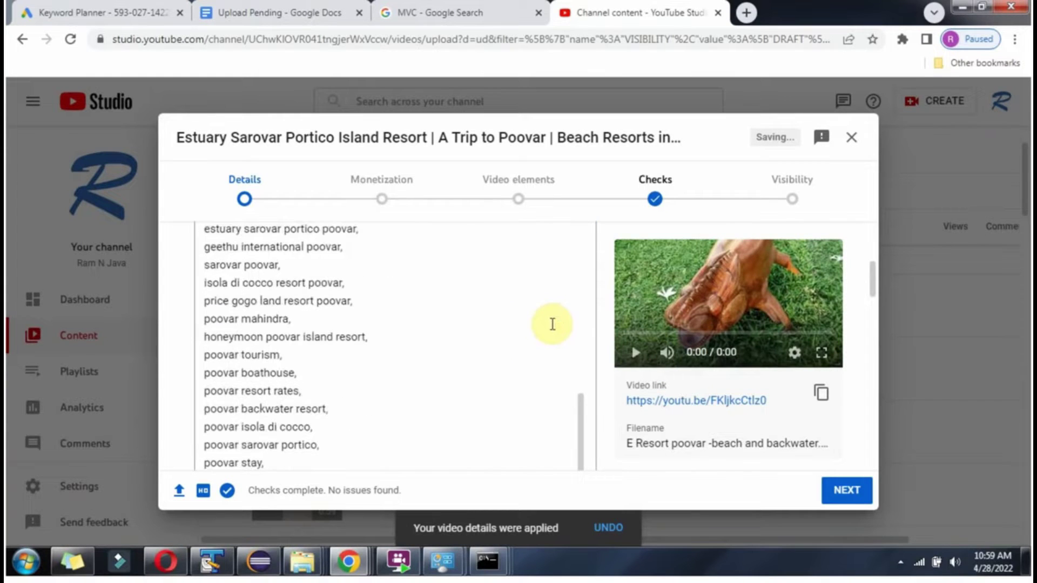
pyautogui.scroll(-15, 582, 344)
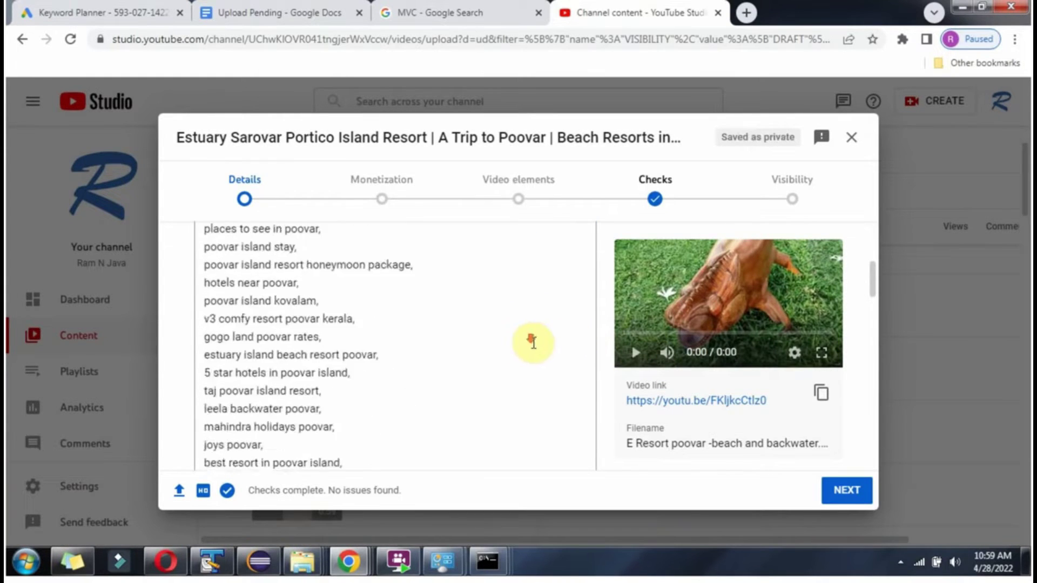
pyautogui.scroll(-2, 599, 353)
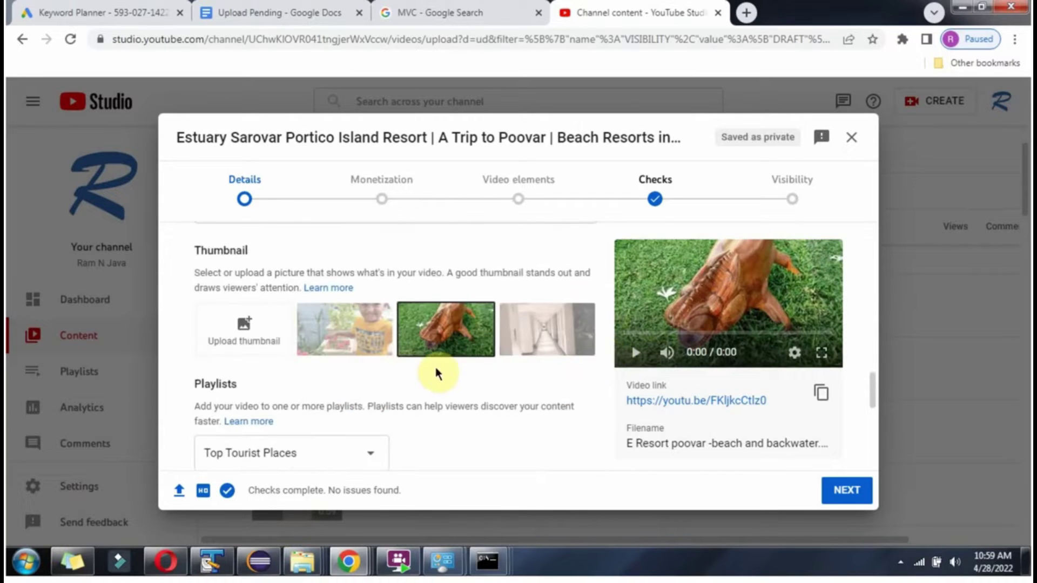
pyautogui.scroll(-1, 435, 371)
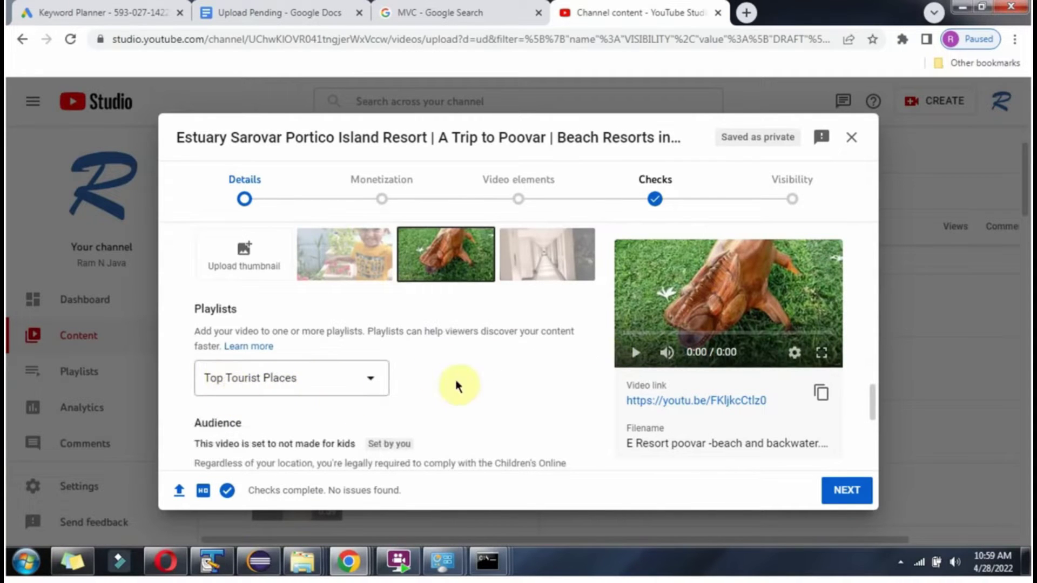
pyautogui.scroll(-4, 459, 383)
pyautogui.scroll(-1, 458, 382)
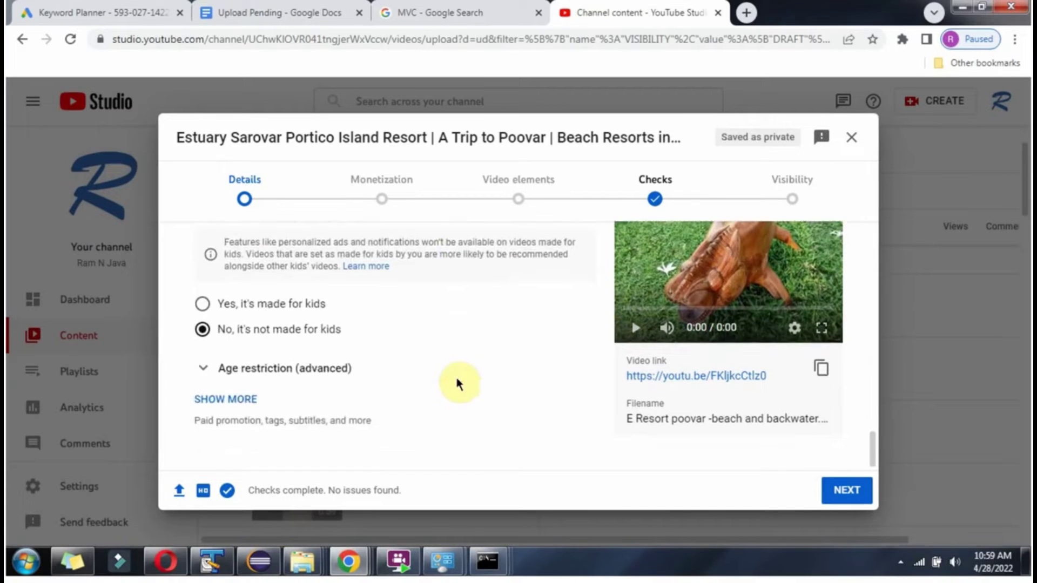
# - Show the additional video settings and review paid promotion, tags, Shorts sampling, category and comment options
pyautogui.click(238, 398)
pyautogui.scroll(-10, 453, 363)
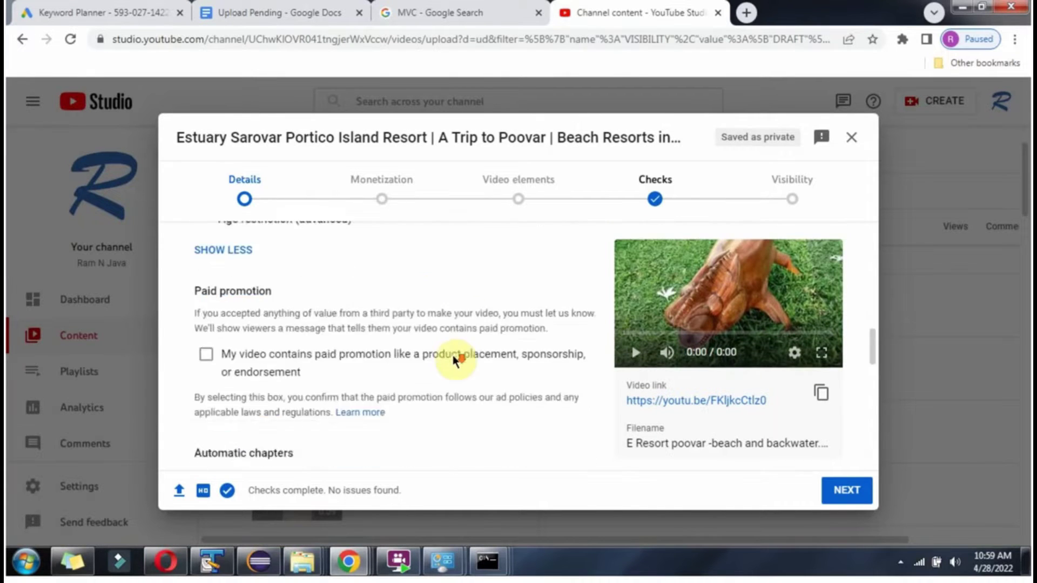
pyautogui.scroll(-1, 453, 365)
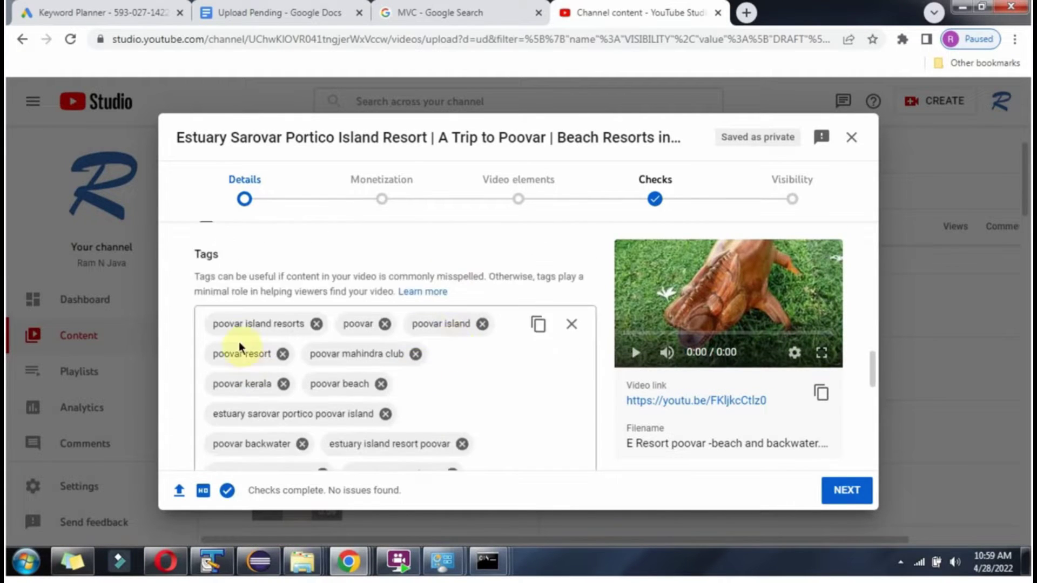
pyautogui.scroll(-1, 482, 390)
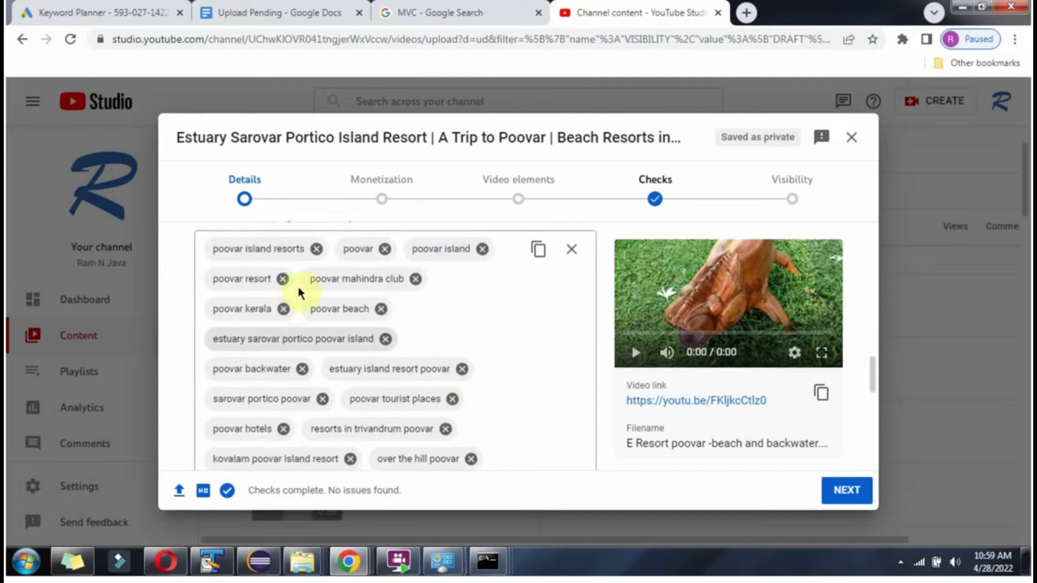
pyautogui.scroll(-3, 493, 351)
pyautogui.scroll(-9, 496, 356)
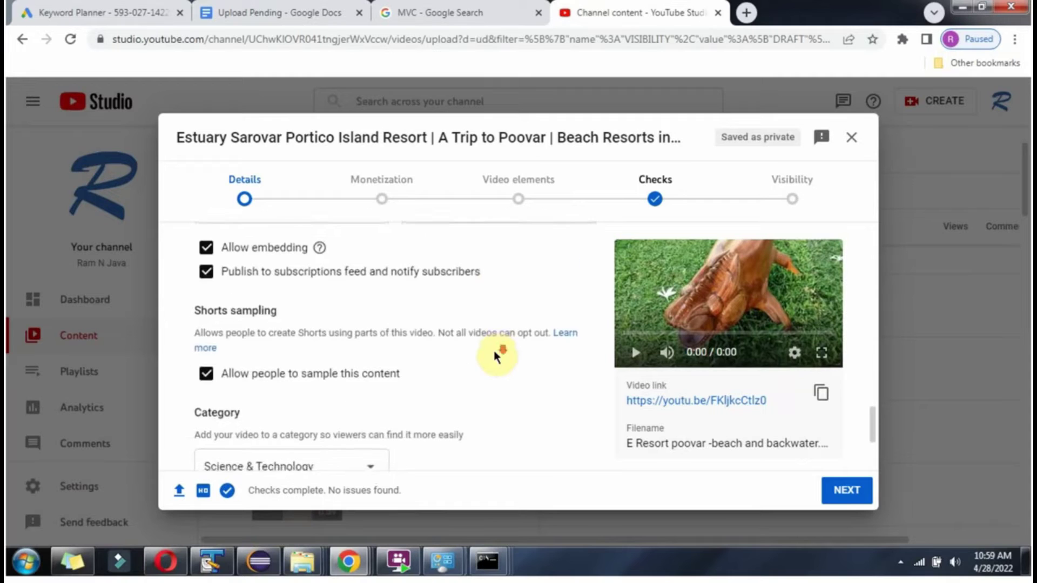
pyautogui.scroll(-3, 495, 354)
pyautogui.scroll(-3, 500, 354)
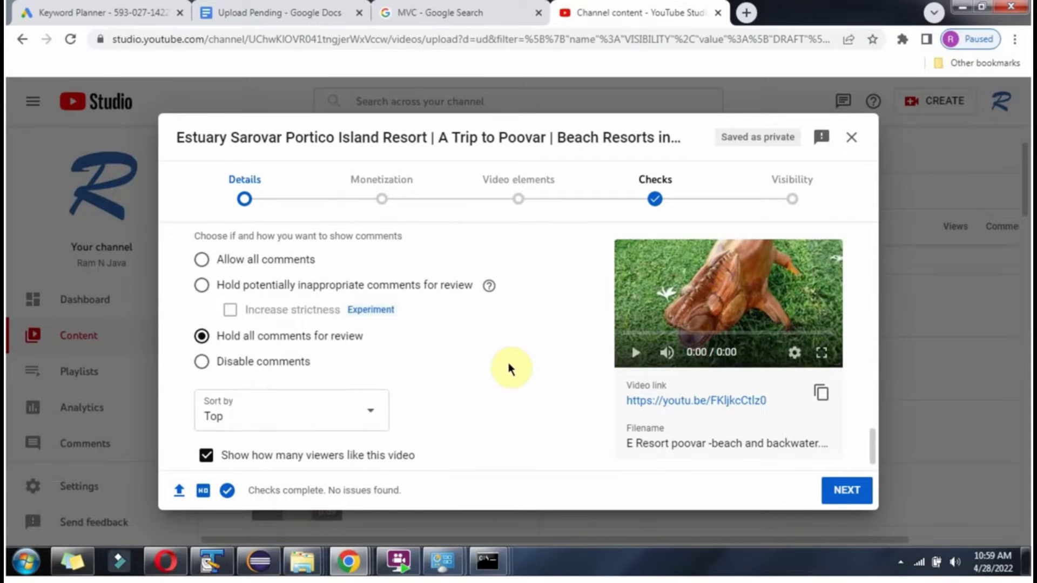
pyautogui.scroll(-1, 510, 362)
# - Replace the video title with "A Trip to Estuary Sarovar Portico Island Resort, Poovar Island Backwaters and Poovar Beach"
pyautogui.moveTo(876, 448); pyautogui.dragTo(875, 231)
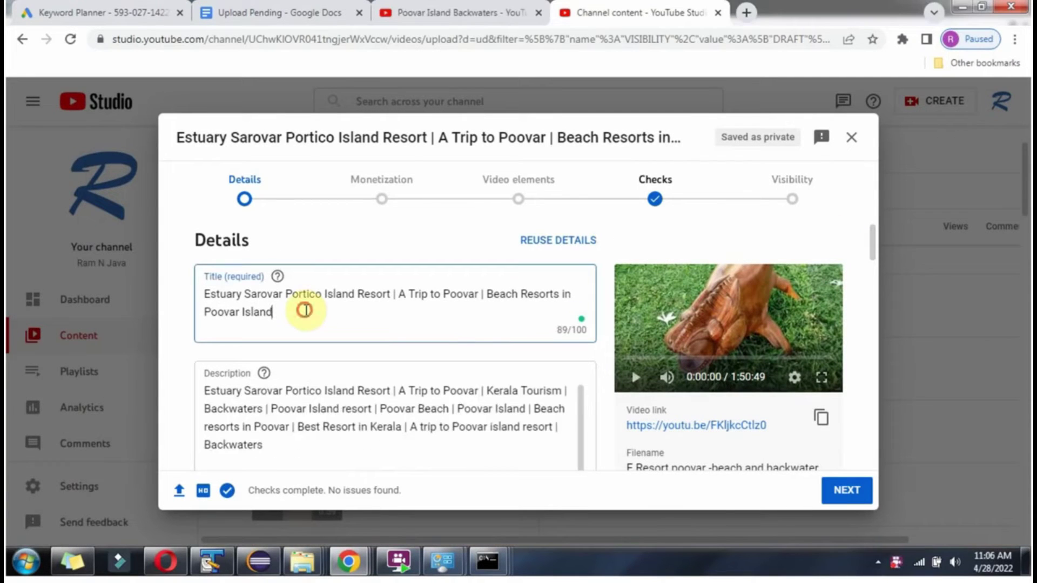
pyautogui.hotkey('ctrl', 'a')
pyautogui.write('A Trip to Estuary Sarovar Portico Island Resort, Poovar Island Backwaters and Poovar Beach')
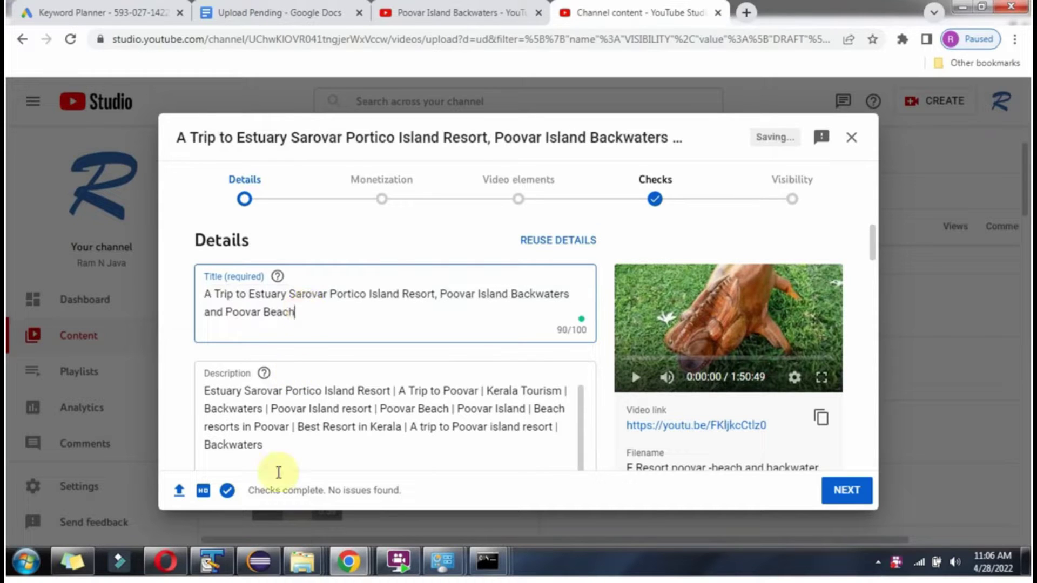
# - Copy "Kerala Boating | Poovar Backwaters" from the TextPad notes and append it after "Backwaters |" in the description's first paragraph
pyautogui.click(211, 562)
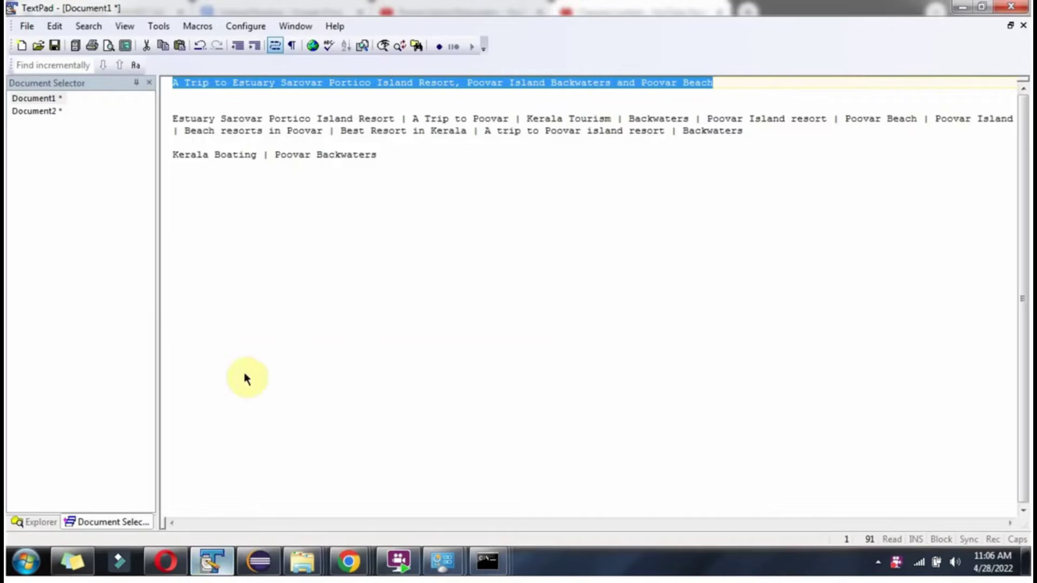
pyautogui.click(176, 154)
pyautogui.keyDown('shift'); pyautogui.click(378, 155); pyautogui.keyUp('shift')
pyautogui.hotkey('ctrl', 'c')
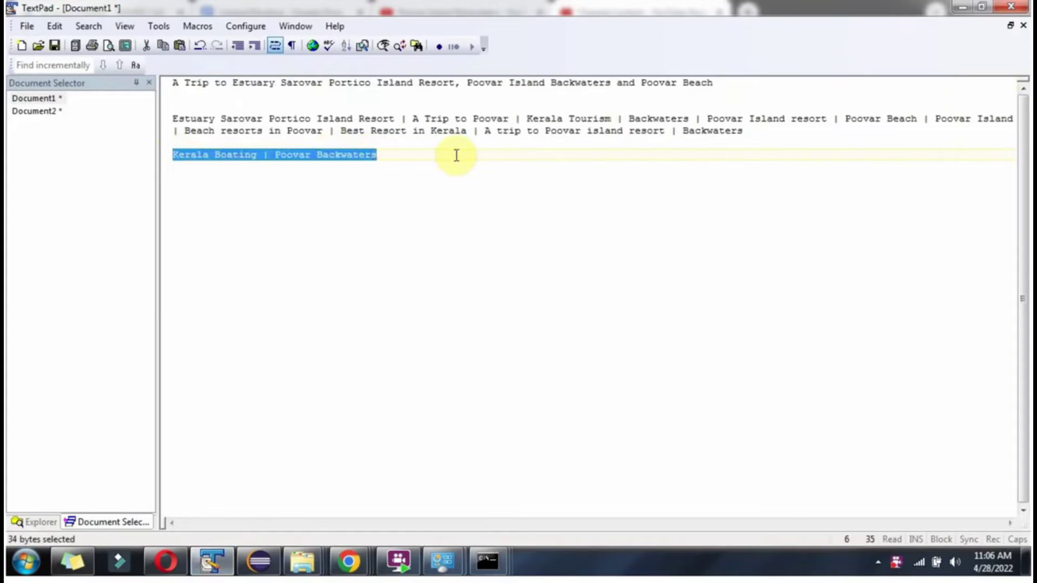
pyautogui.hotkey('alt', 'Tab')
pyautogui.click(341, 443)
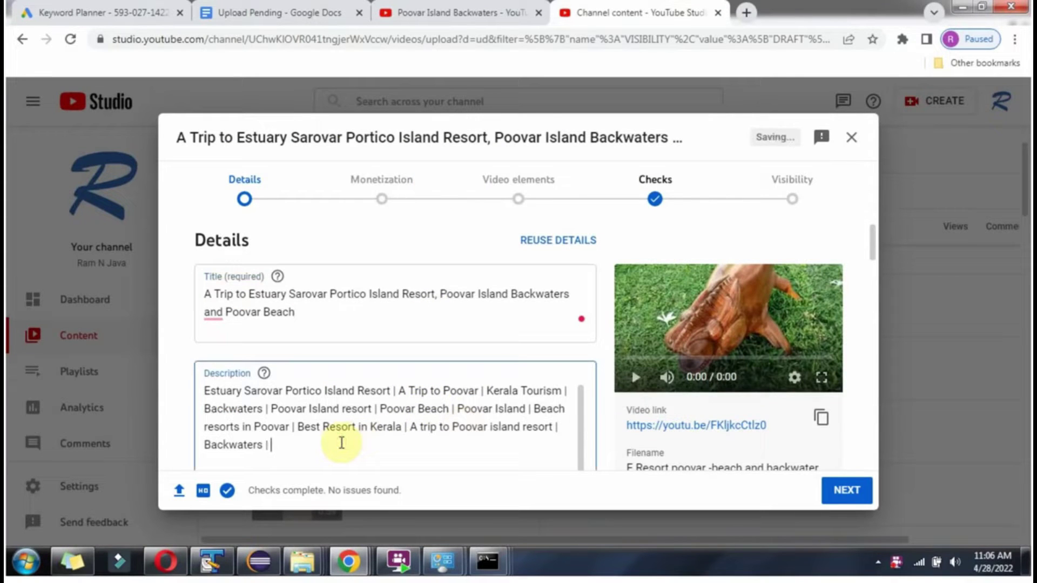
pyautogui.hotkey('ctrl', 'v')
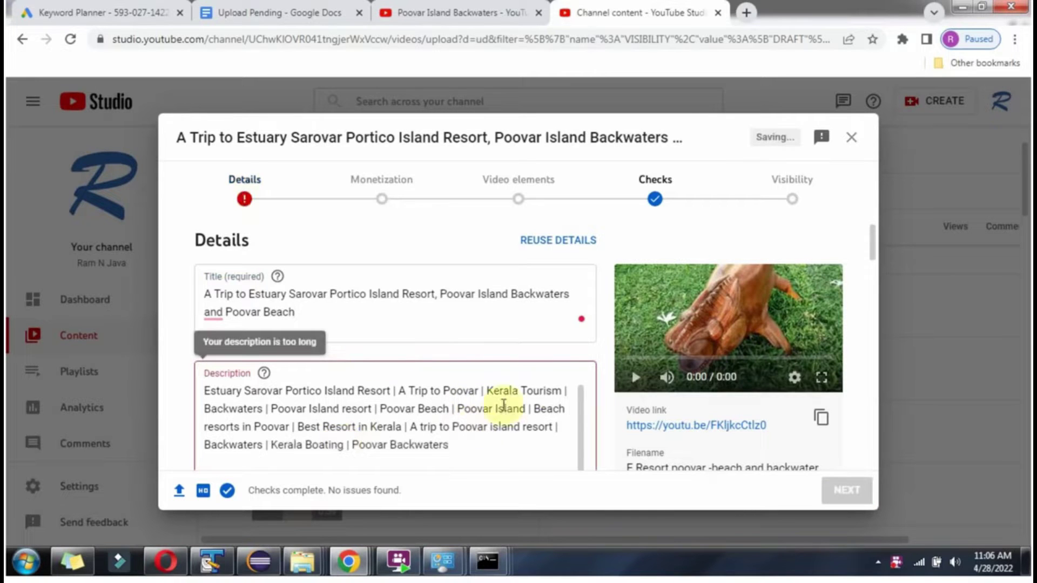
# - Delete the last two keywords, "oyo rooms poovar," and "oyo rooms in poovar,", from the end of the description
pyautogui.scroll(-10, 501, 408)
pyautogui.scroll(-5, 414, 324)
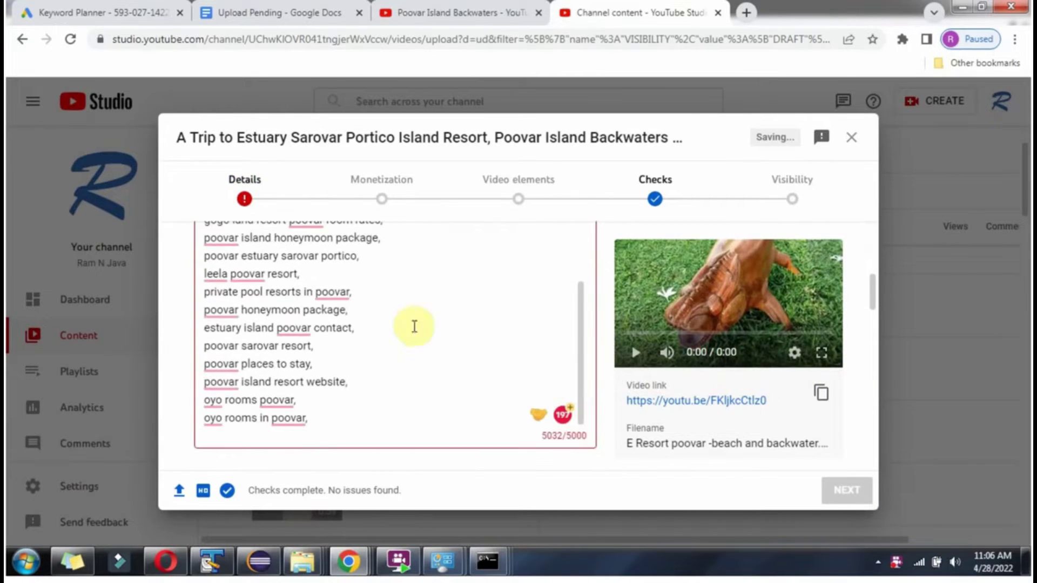
pyautogui.click(317, 402)
pyautogui.hotkey('ctrl', 'shift', 'End')
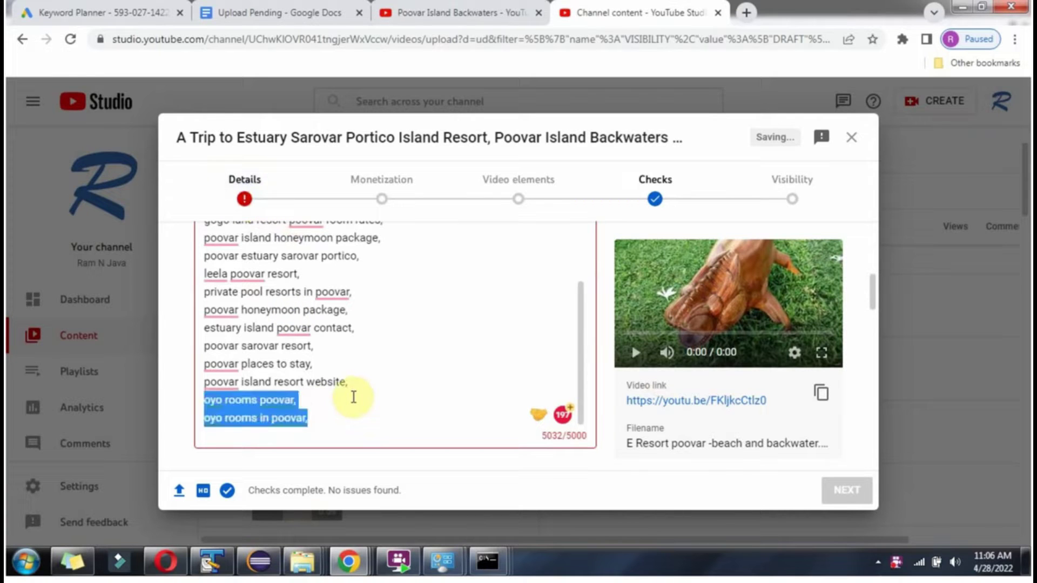
pyautogui.press('BackSpace')
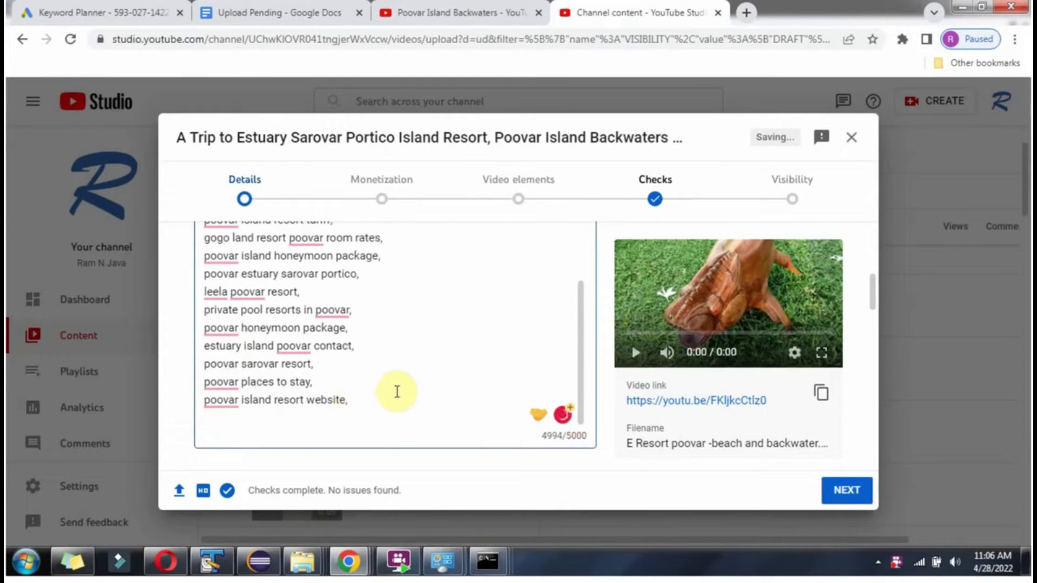
# - Accept the grammar suggestion that adds a comma before "and Poovar Beach" in the video title
pyautogui.scroll(5, 493, 377)
pyautogui.scroll(10, 495, 368)
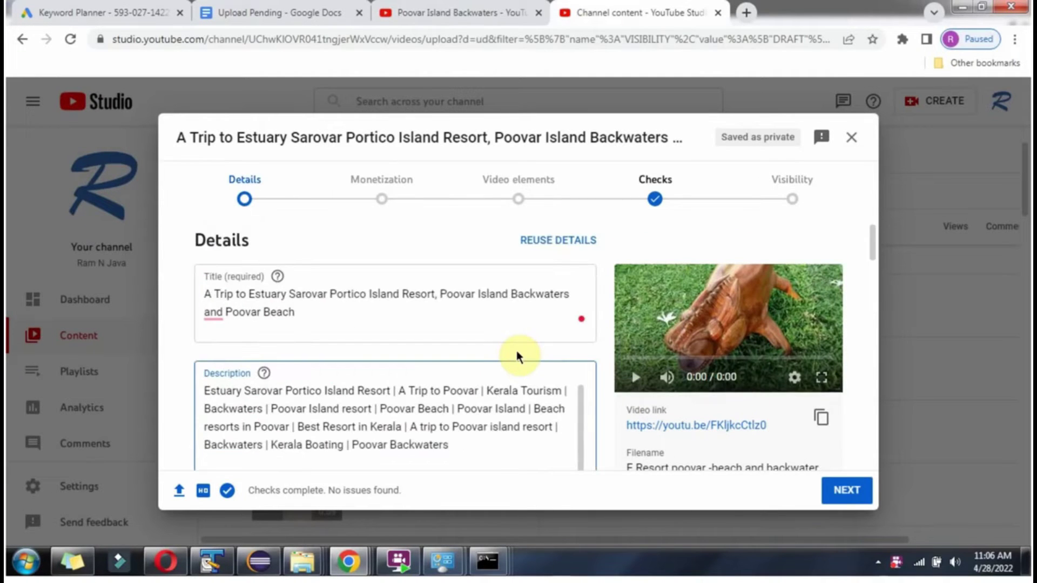
pyautogui.moveTo(213, 312)
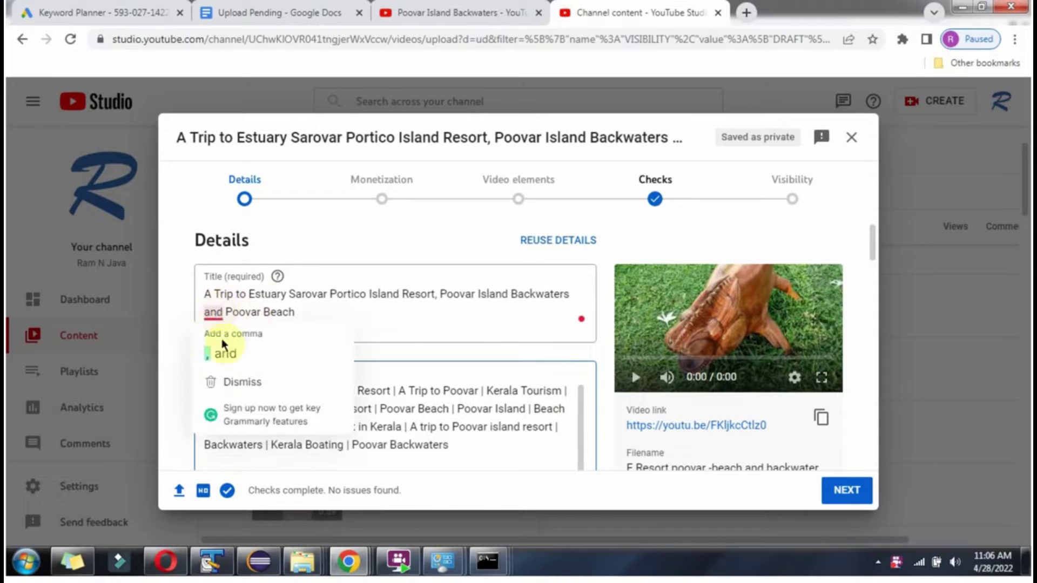
pyautogui.click(226, 356)
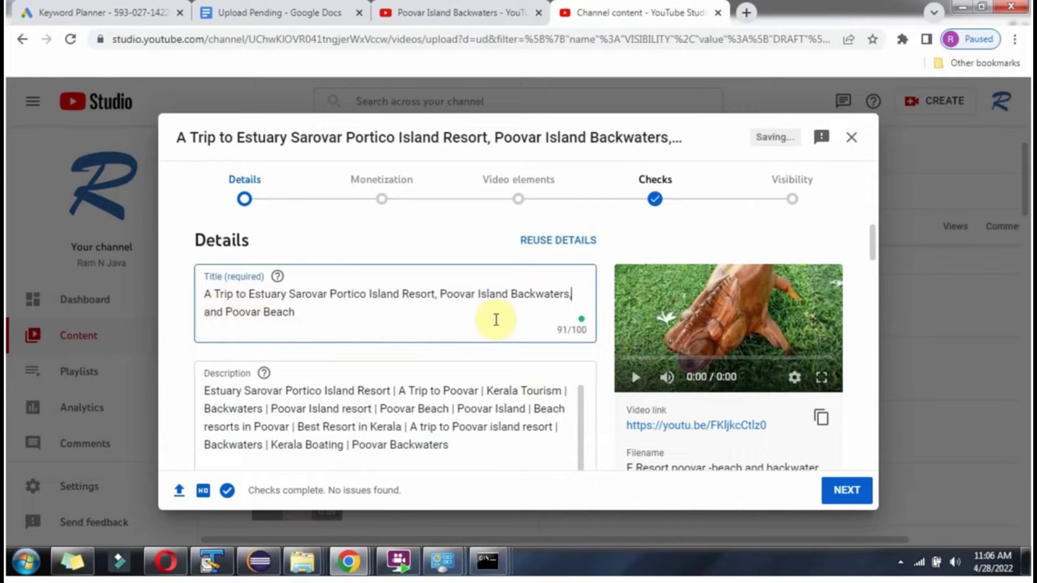
# - Copy "Poovar Island Backwaters" from the title and add it as #PoovarIslandBackwaters at the end of the description's hashtags
pyautogui.moveTo(440, 294); pyautogui.dragTo(570, 295)
pyautogui.hotkey('ctrl', 'c')
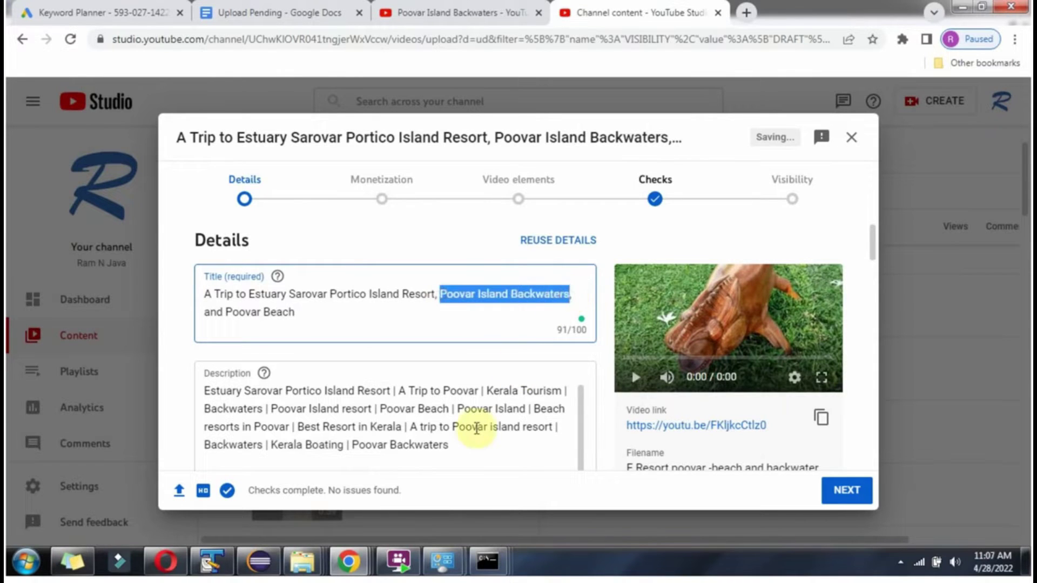
pyautogui.click(469, 421)
pyautogui.scroll(-5, 469, 420)
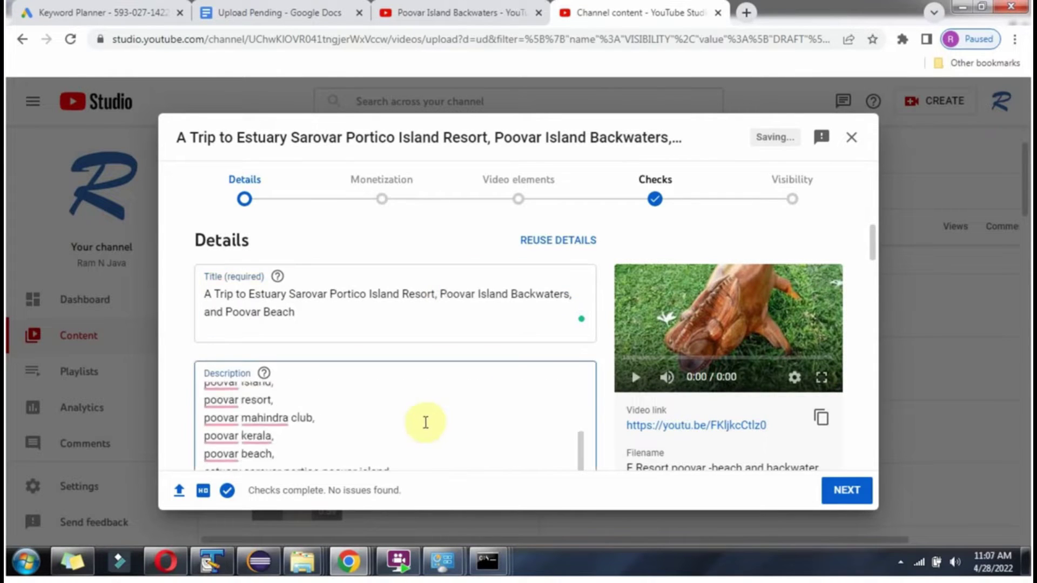
pyautogui.scroll(-5, 426, 421)
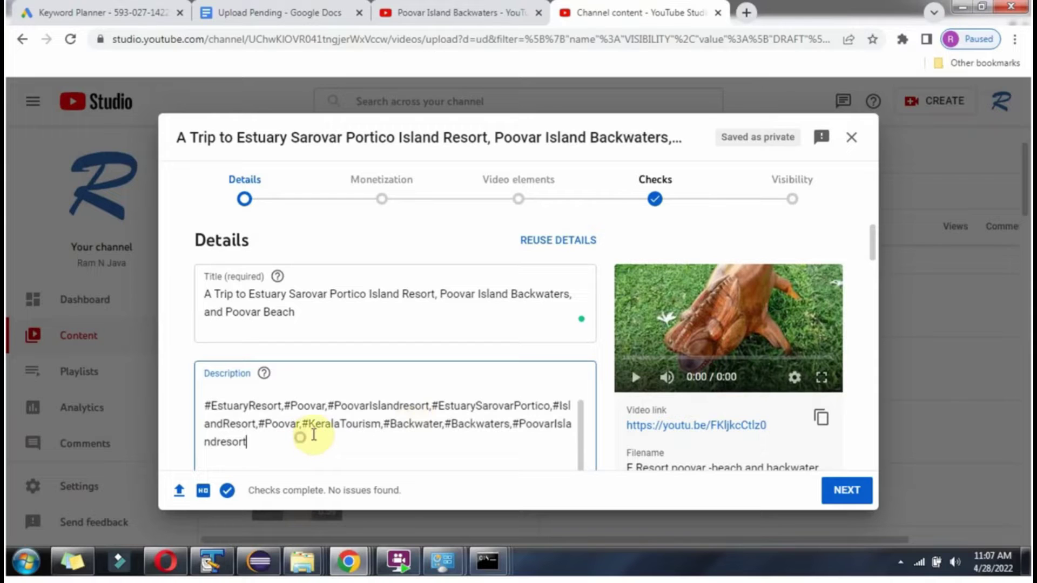
pyautogui.hotkey('ctrl', 'v')
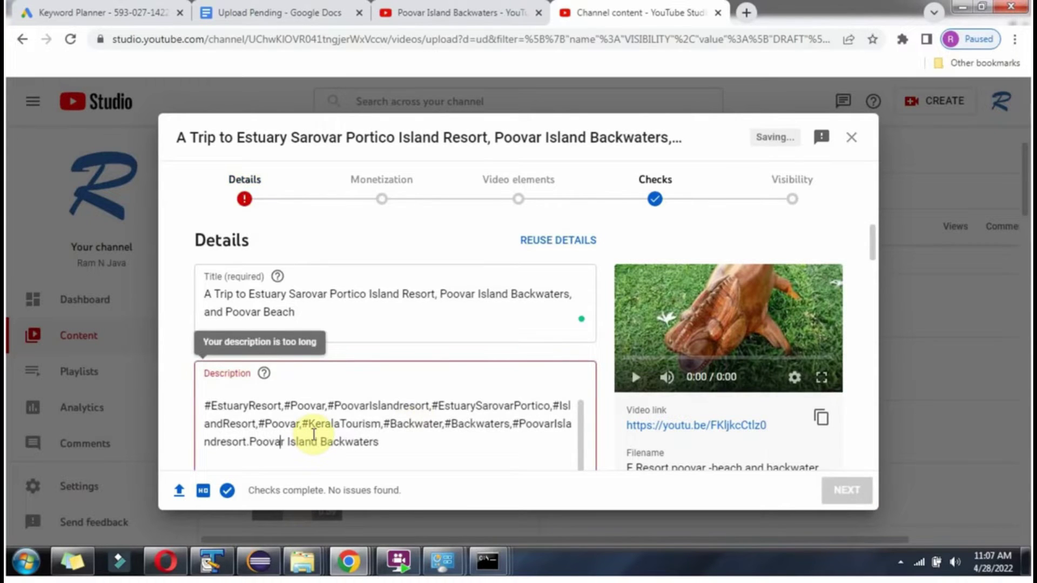
pyautogui.write('#')
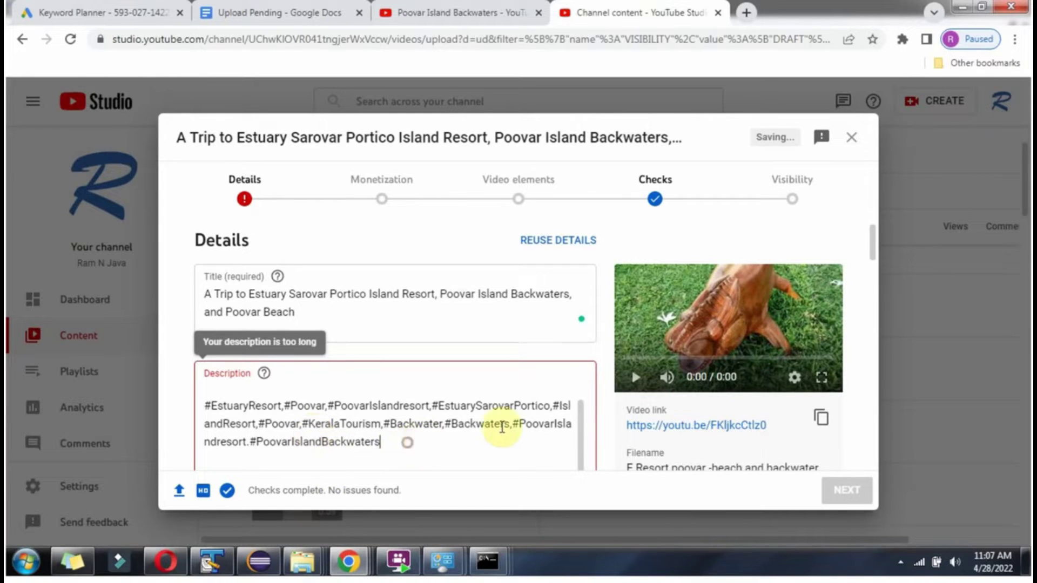
pyautogui.hotkey('ctrl', 'v')
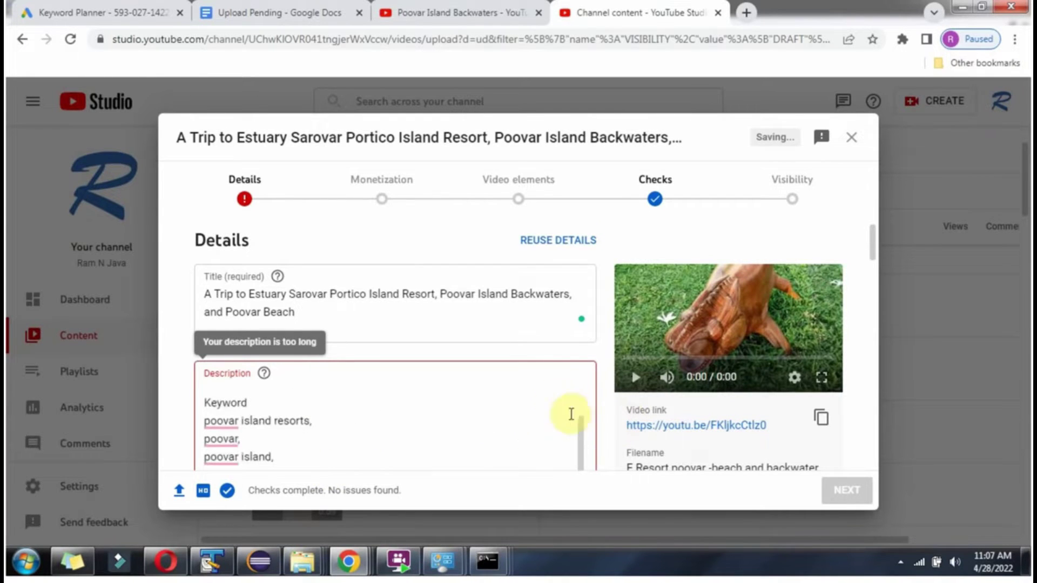
# - Delete the last two keywords, "poovar places to stay," and "poovar island resort website,", from the end of the description
pyautogui.scroll(3, 523, 423)
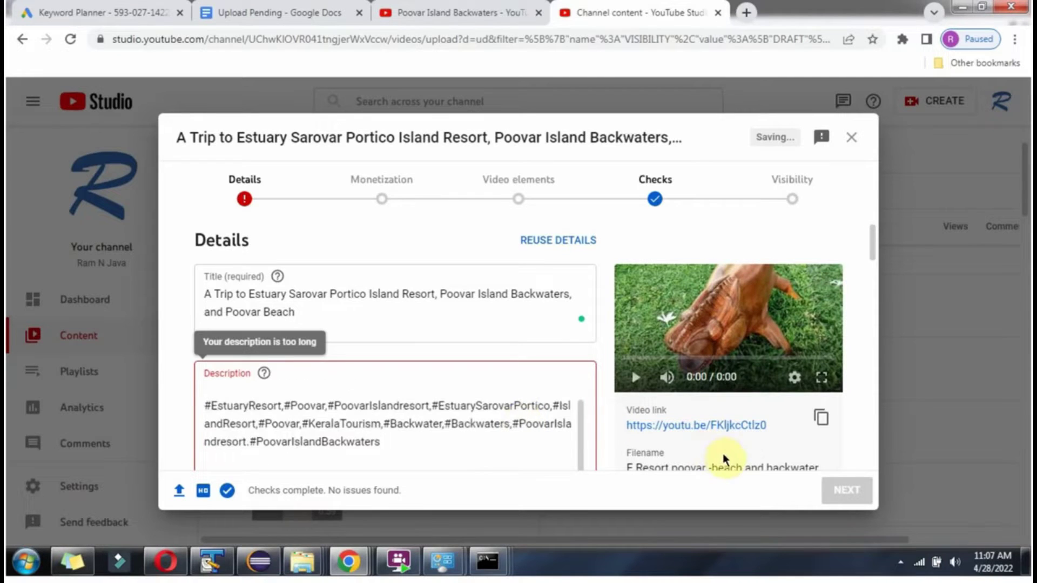
pyautogui.scroll(-10, 600, 416)
pyautogui.moveTo(205, 306); pyautogui.dragTo(357, 325)
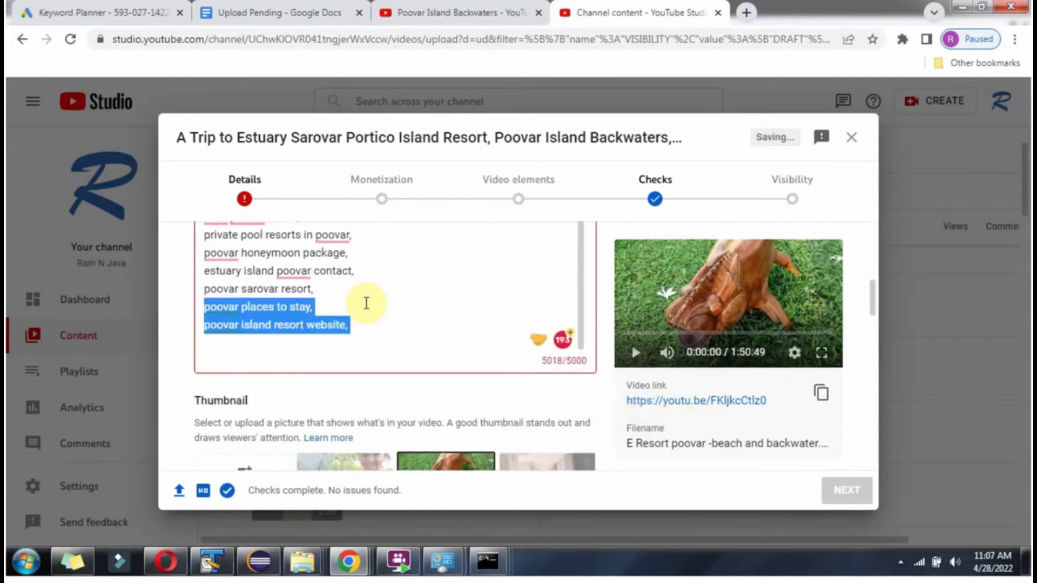
pyautogui.press('BackSpace')
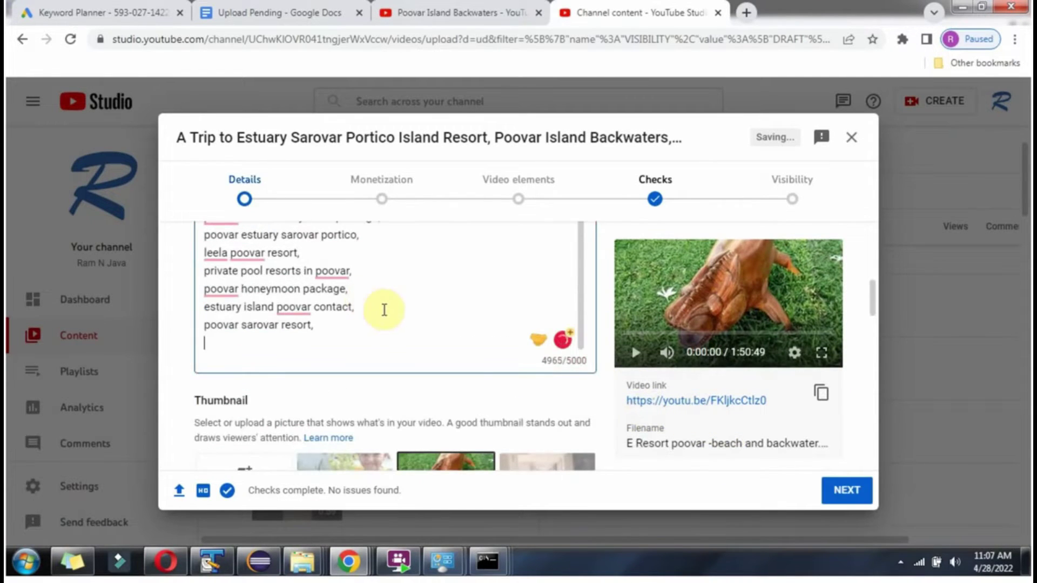
# - Upload JavaTutorial.jpg from the BBFlashBack folder as the video's custom thumbnail
pyautogui.scroll(-2, 614, 412)
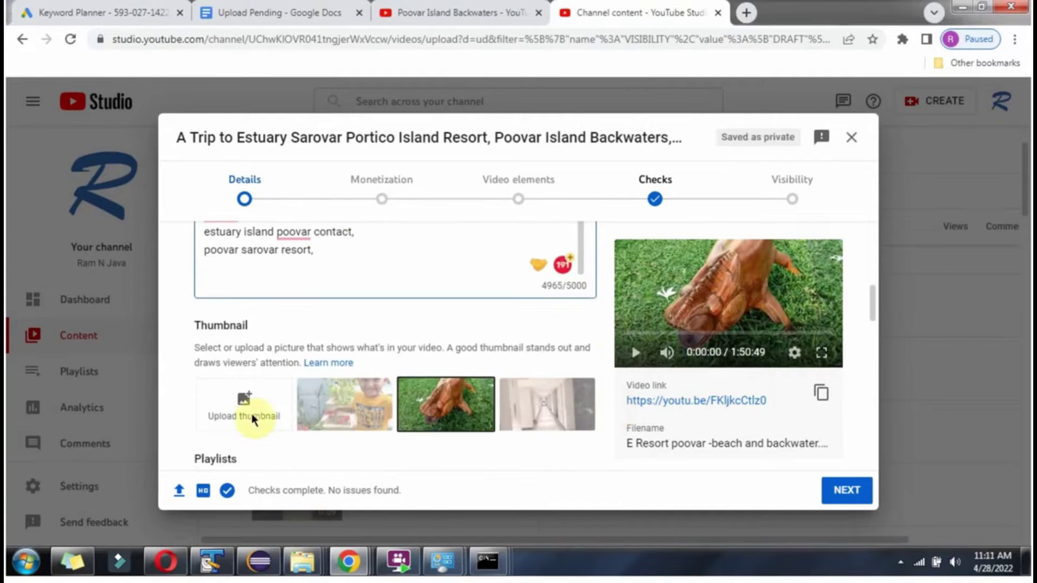
pyautogui.click(246, 413)
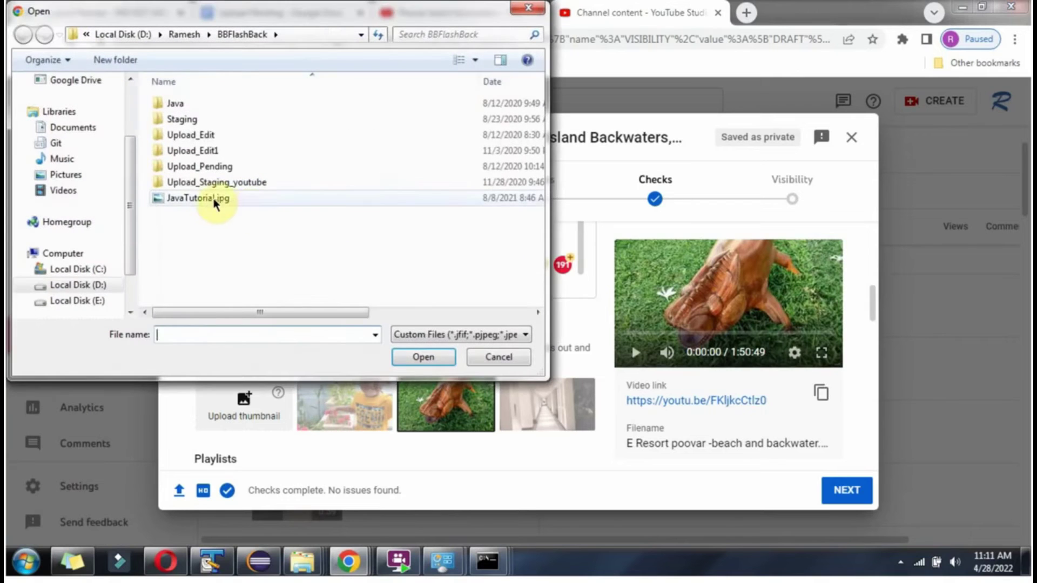
pyautogui.click(220, 198)
pyautogui.click(416, 358)
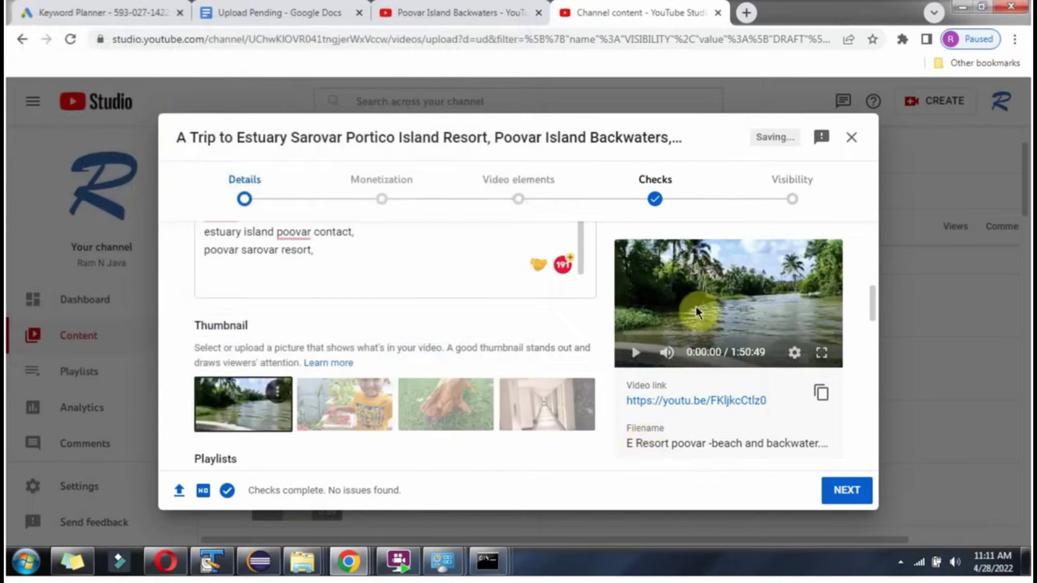
# - Review the remaining video details, proceed to the Monetization stage and set monetization to On
pyautogui.scroll(-12, 616, 402)
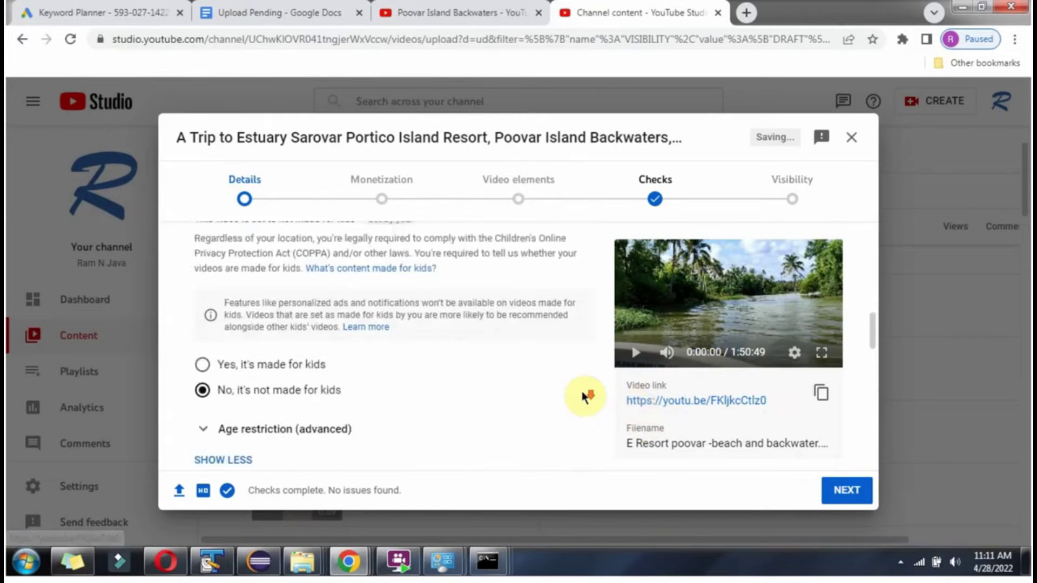
pyautogui.scroll(-8, 586, 397)
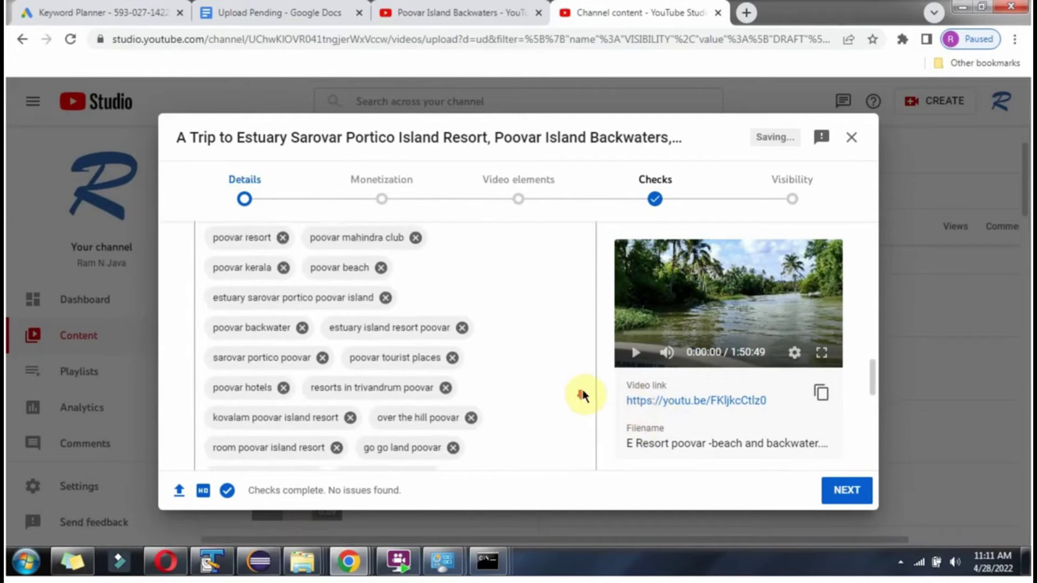
pyautogui.scroll(-10, 613, 399)
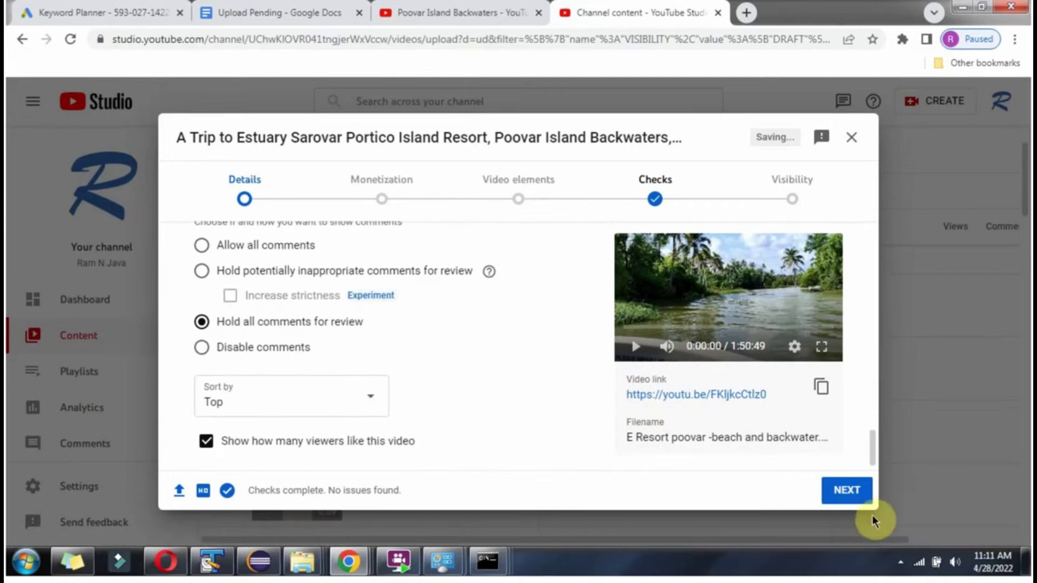
pyautogui.click(846, 489)
pyautogui.click(313, 312)
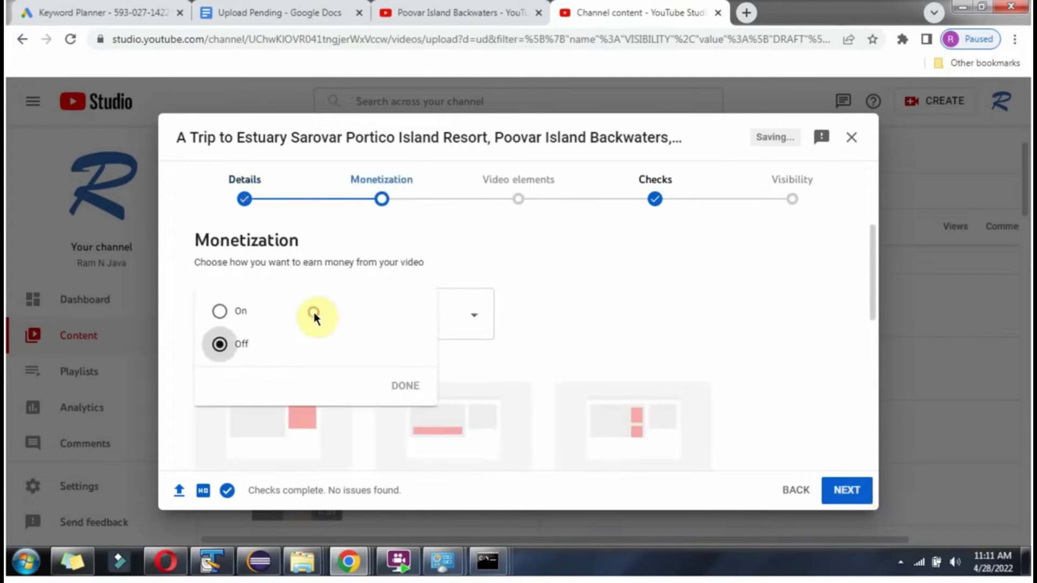
pyautogui.click(242, 312)
pyautogui.click(399, 387)
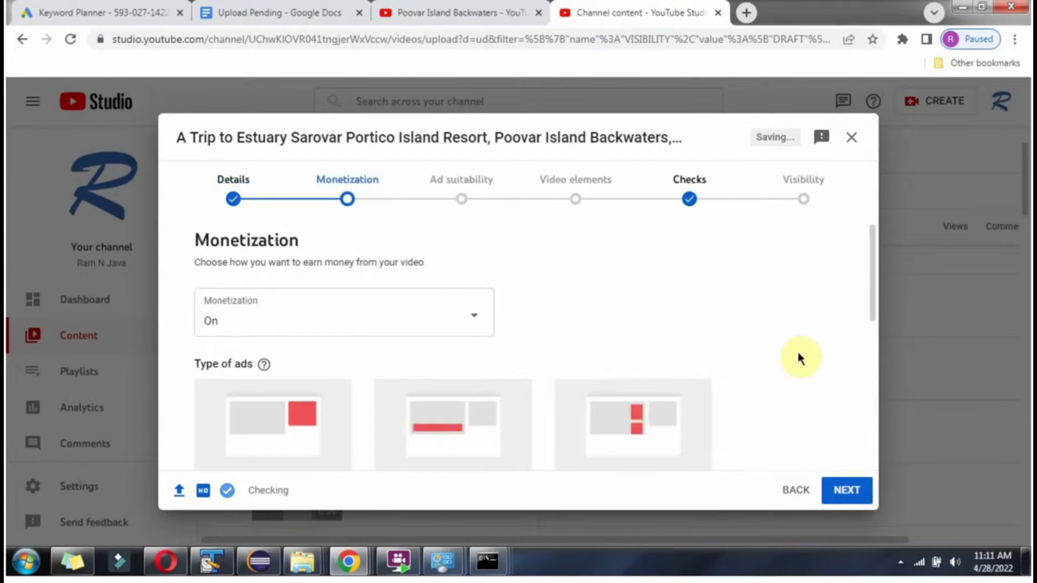
# - Open the mid-roll management and add ad breaks at about 0:07:07 and 0:17:32
pyautogui.scroll(-4, 799, 356)
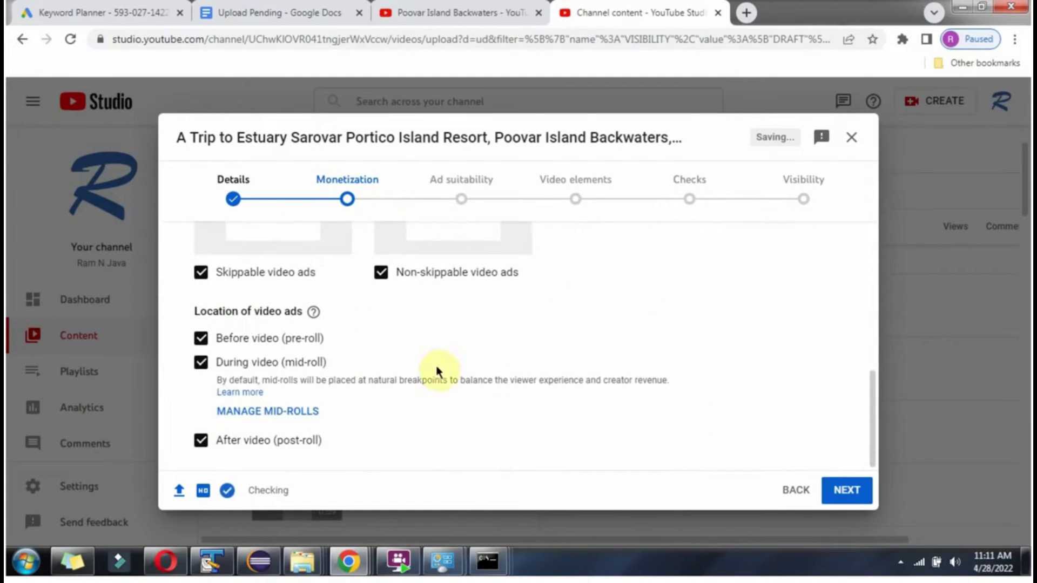
pyautogui.click(290, 411)
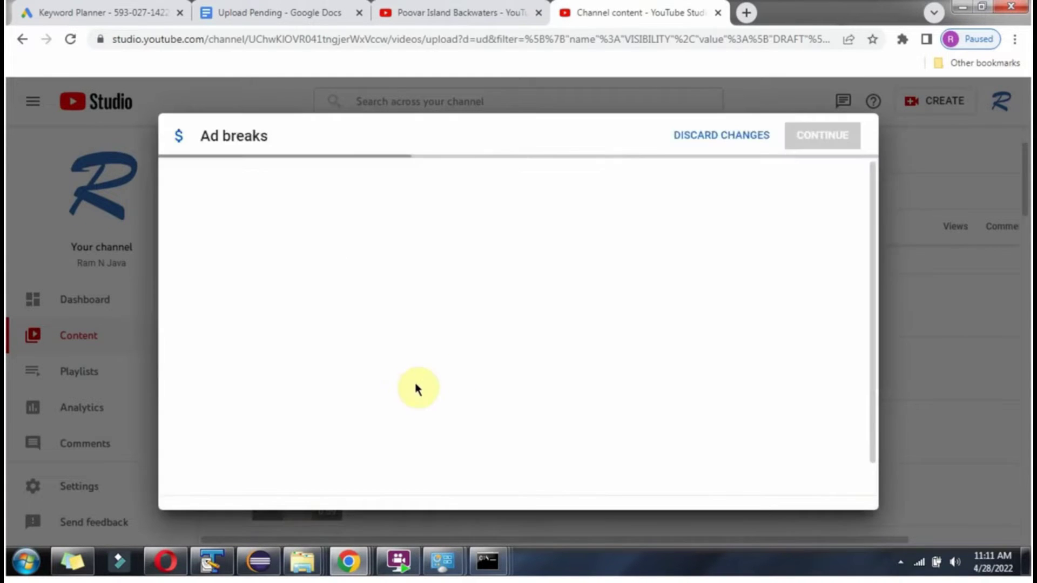
pyautogui.click(315, 399)
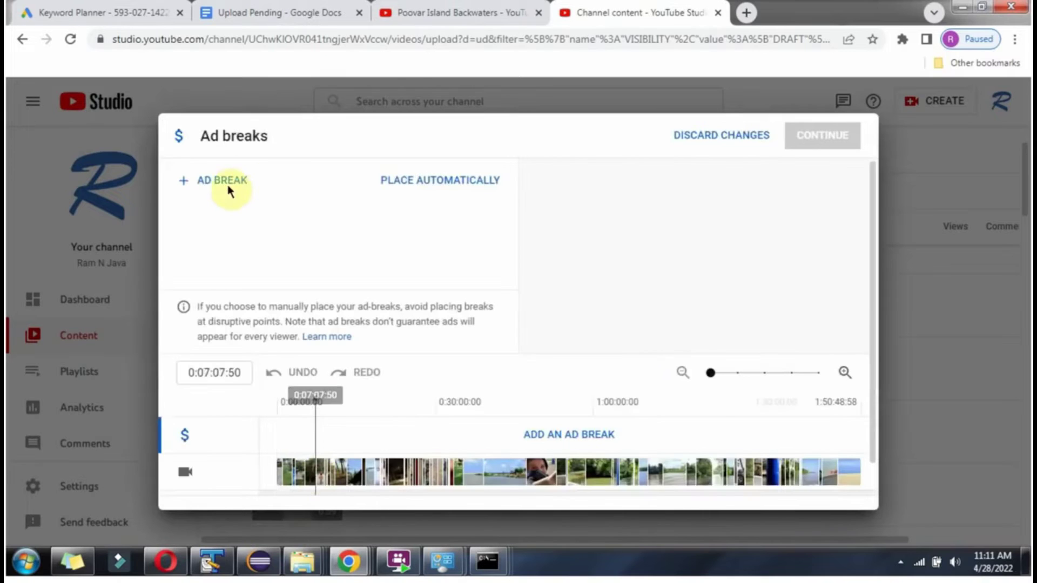
pyautogui.click(228, 185)
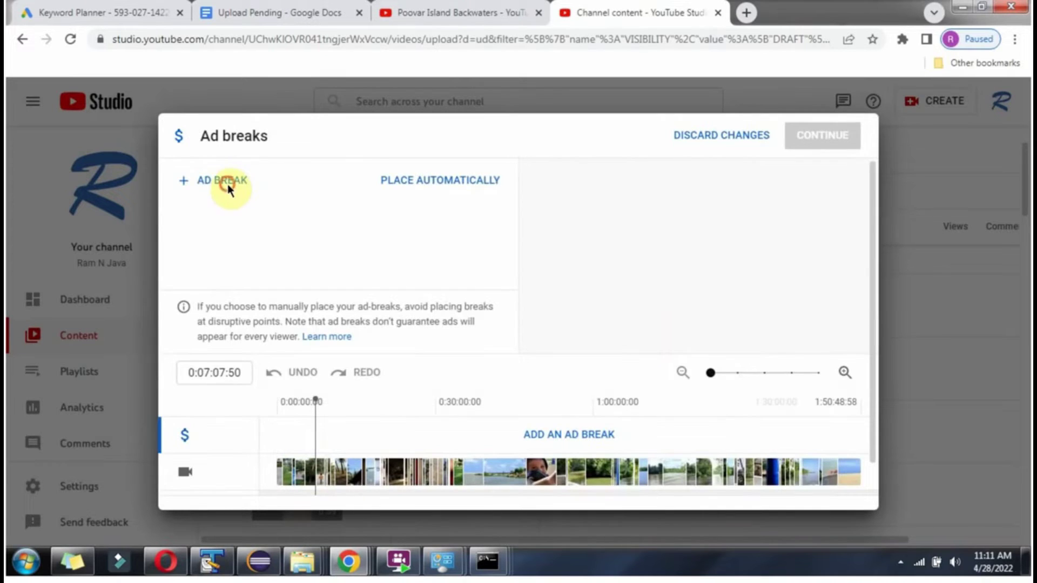
pyautogui.click(372, 469)
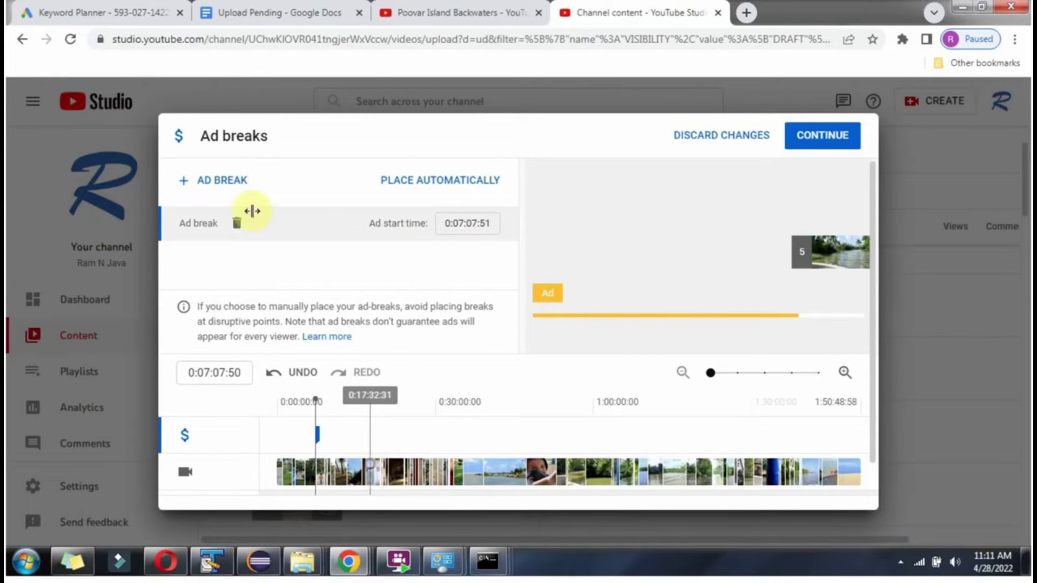
pyautogui.click(232, 182)
# - Add four more mid-roll ad breaks, roughly evenly spaced from about 0:31:05 to 1:17:52
pyautogui.click(442, 467)
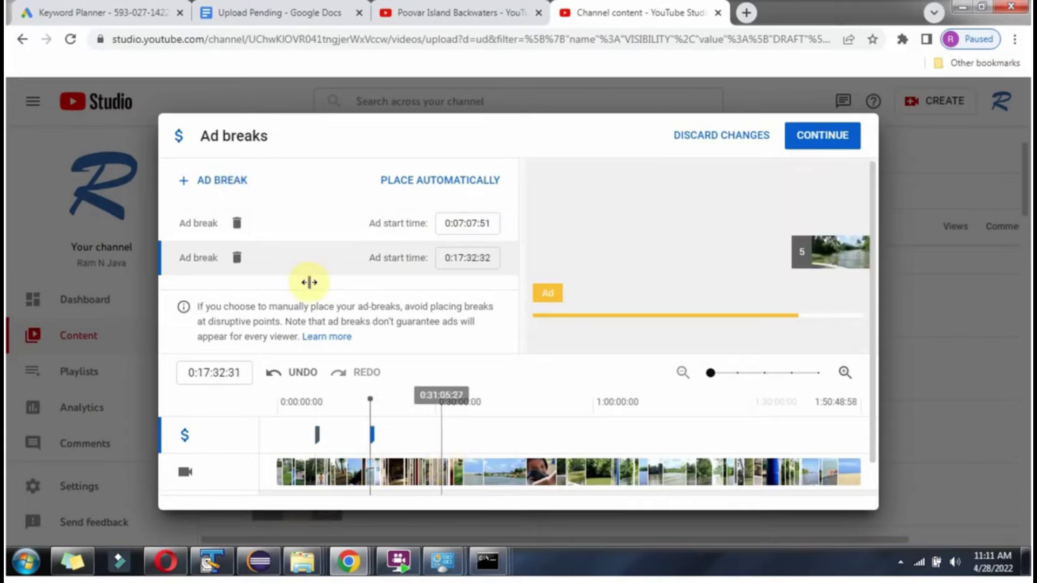
pyautogui.click(236, 180)
pyautogui.click(529, 468)
pyautogui.click(236, 181)
pyautogui.click(614, 467)
pyautogui.click(236, 181)
pyautogui.click(690, 468)
pyautogui.click(236, 180)
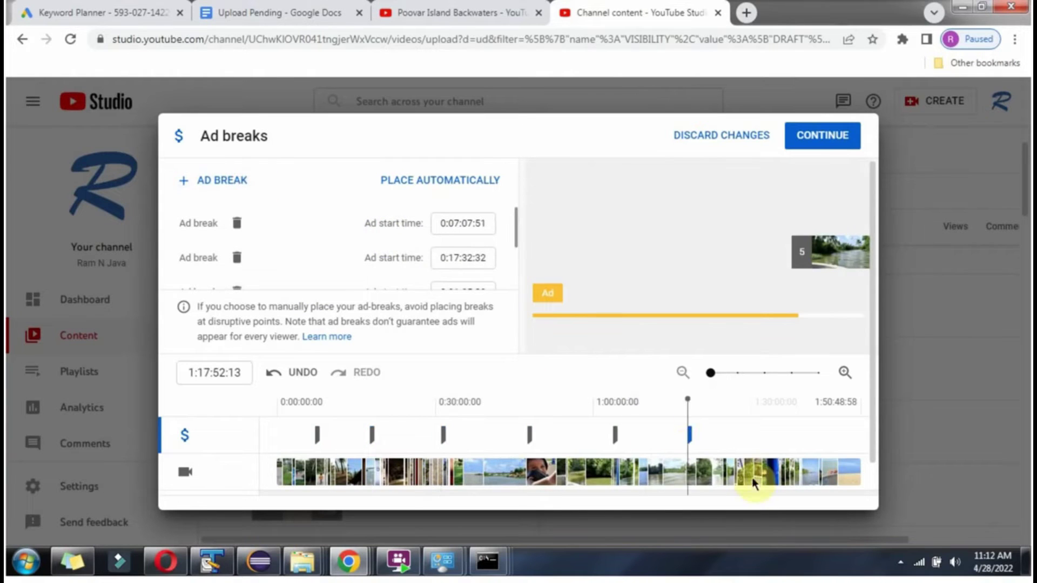
# - Add ad breaks at about 1:33:24, 1:45:32 and 1:26:51, and accept the mid-roll placement
pyautogui.click(770, 468)
pyautogui.click(236, 180)
pyautogui.click(833, 472)
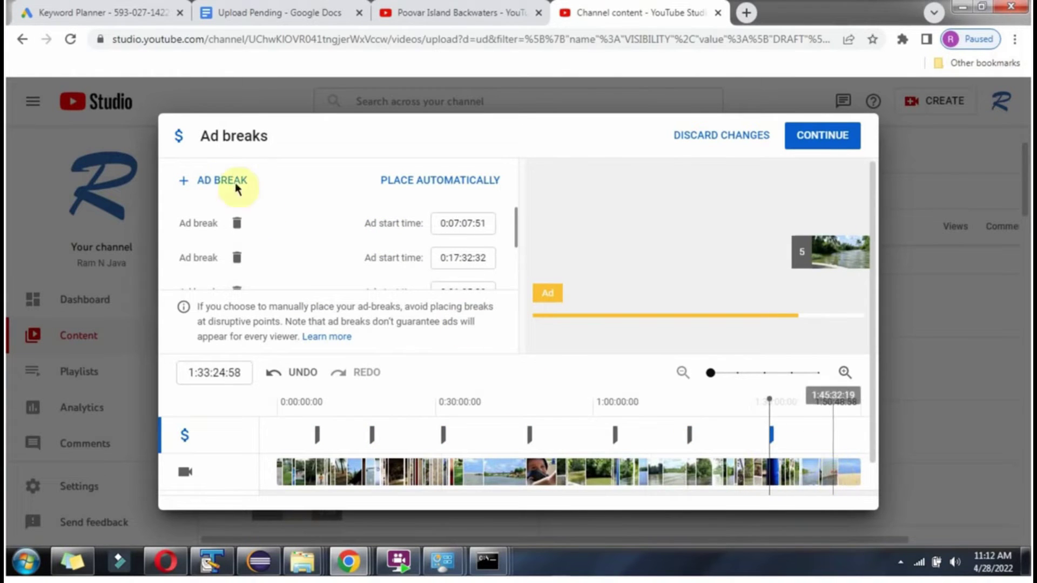
pyautogui.click(232, 180)
pyautogui.click(828, 135)
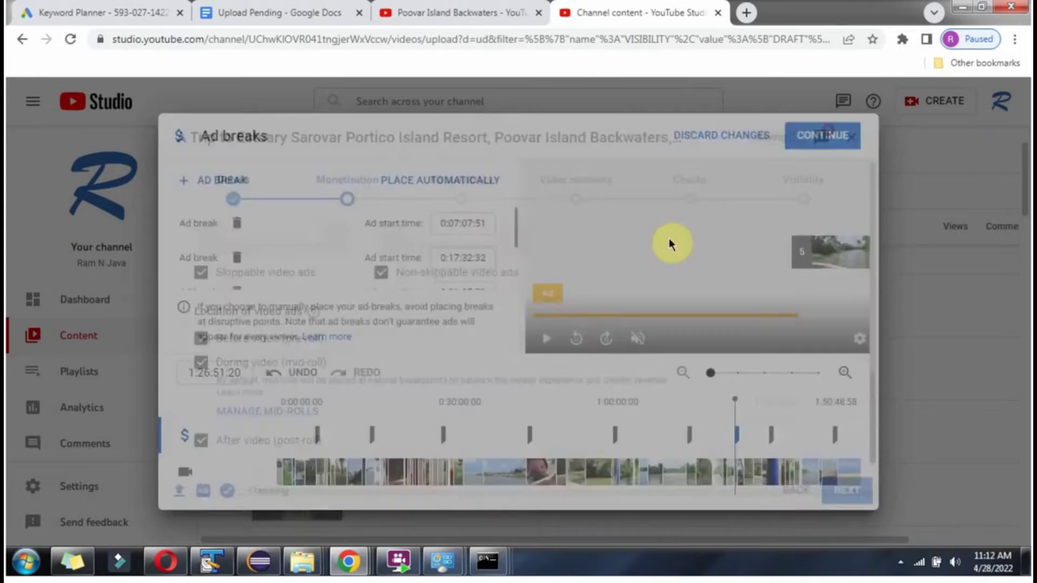
# - Proceed to Ad suitability, declare "None of the above" for the sensitive content categories and submit the rating
pyautogui.click(847, 500)
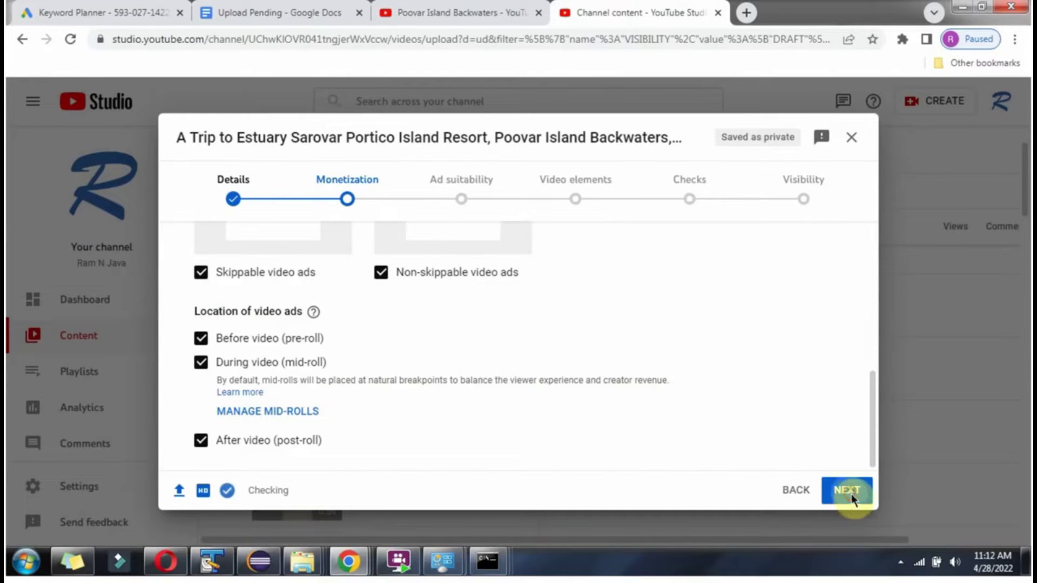
pyautogui.scroll(-15, 618, 358)
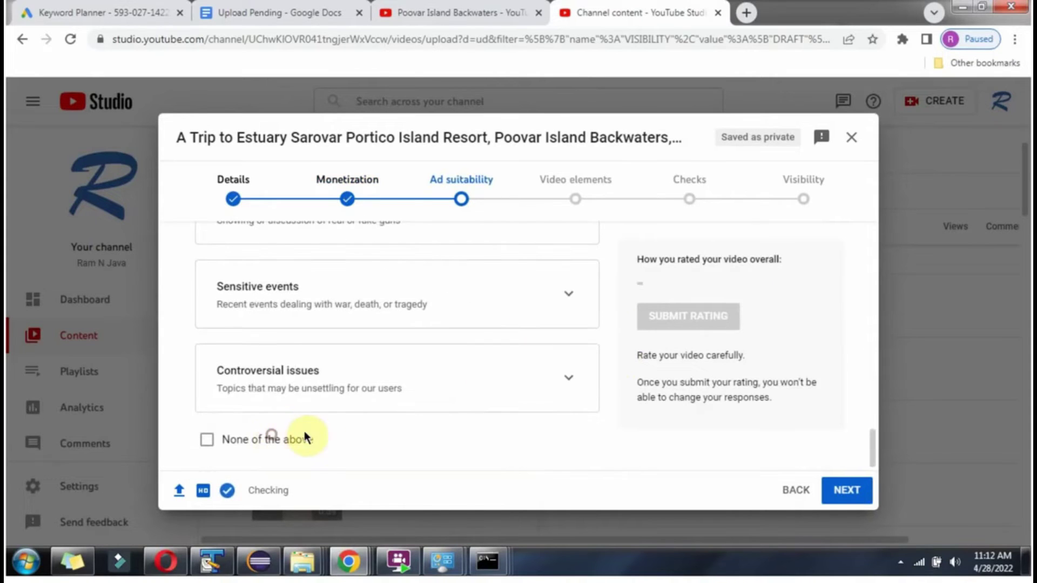
pyautogui.click(305, 438)
pyautogui.scroll(3, 688, 354)
pyautogui.click(697, 306)
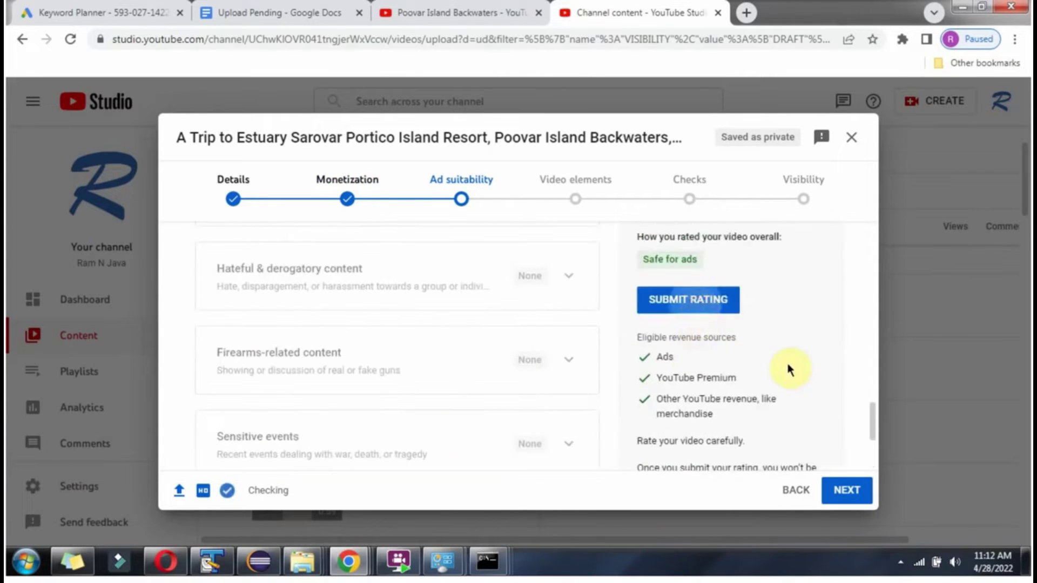
pyautogui.scroll(-3, 808, 429)
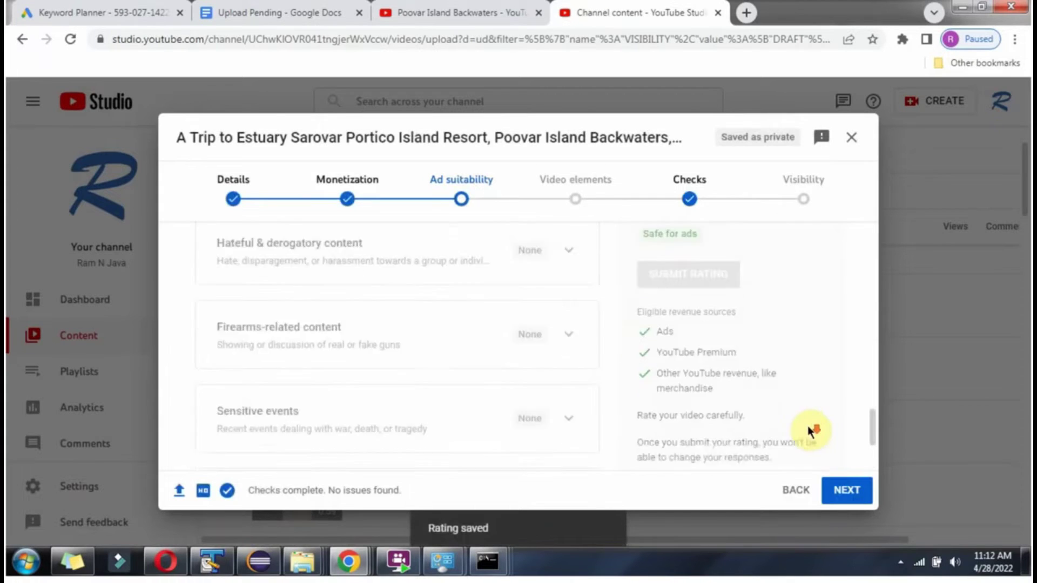
# - In Video elements, search for "puttu", import the end screen from "How to make tasty Kerala puttu?" and save it
pyautogui.click(839, 492)
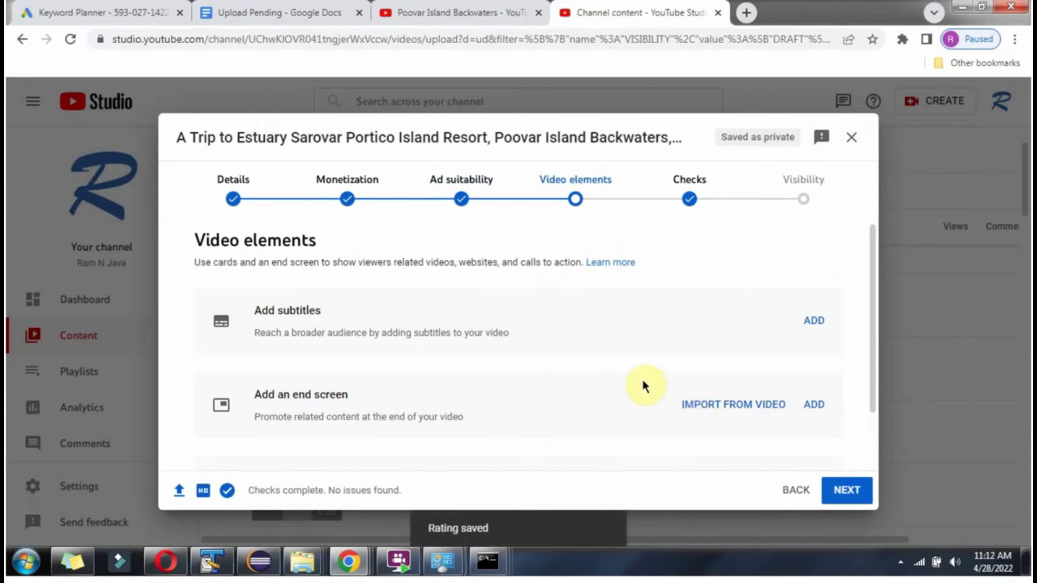
pyautogui.scroll(-2, 705, 376)
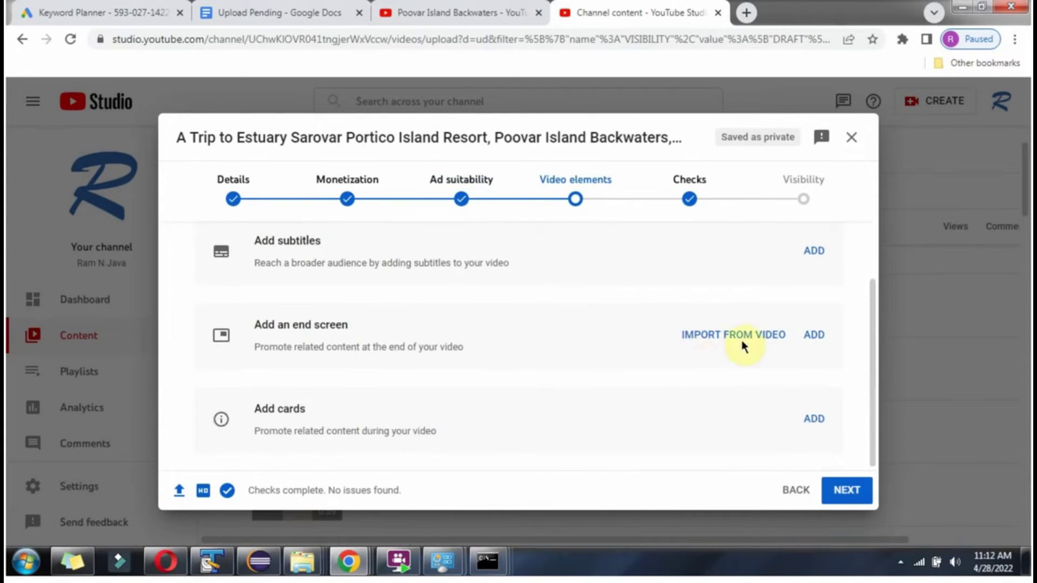
pyautogui.click(741, 335)
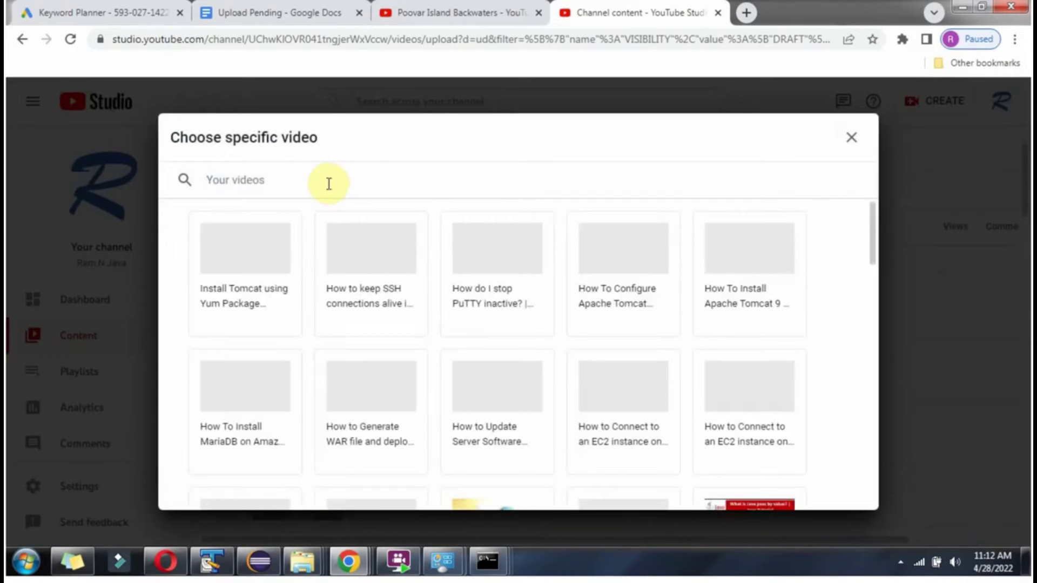
pyautogui.write('puttu')
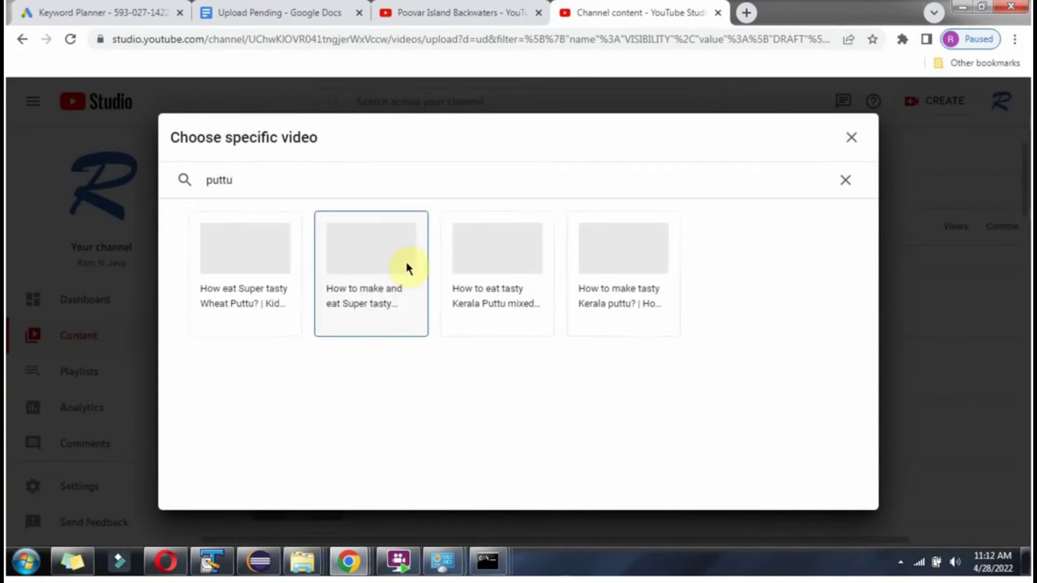
pyautogui.click(594, 279)
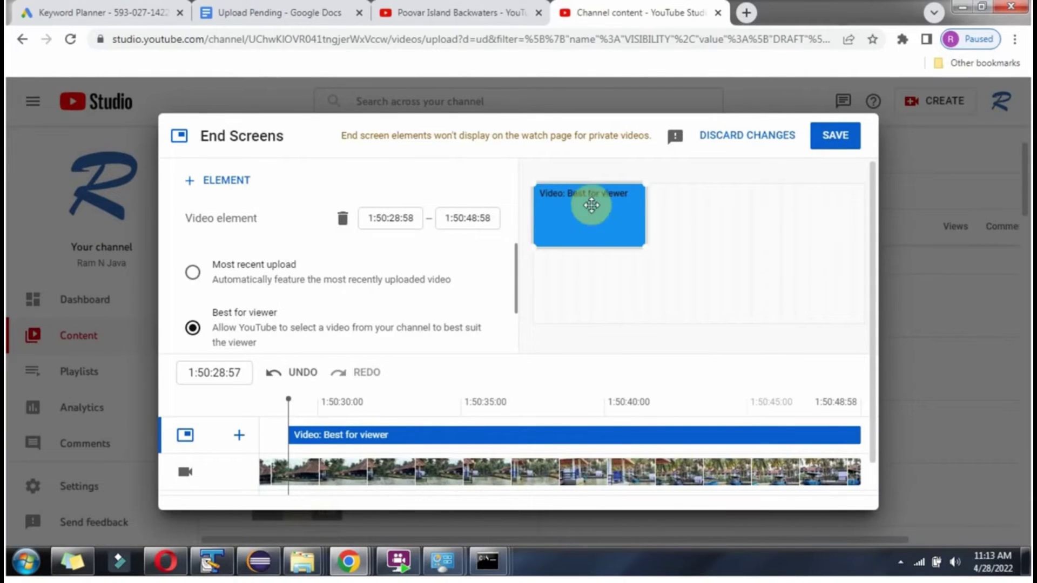
pyautogui.click(819, 138)
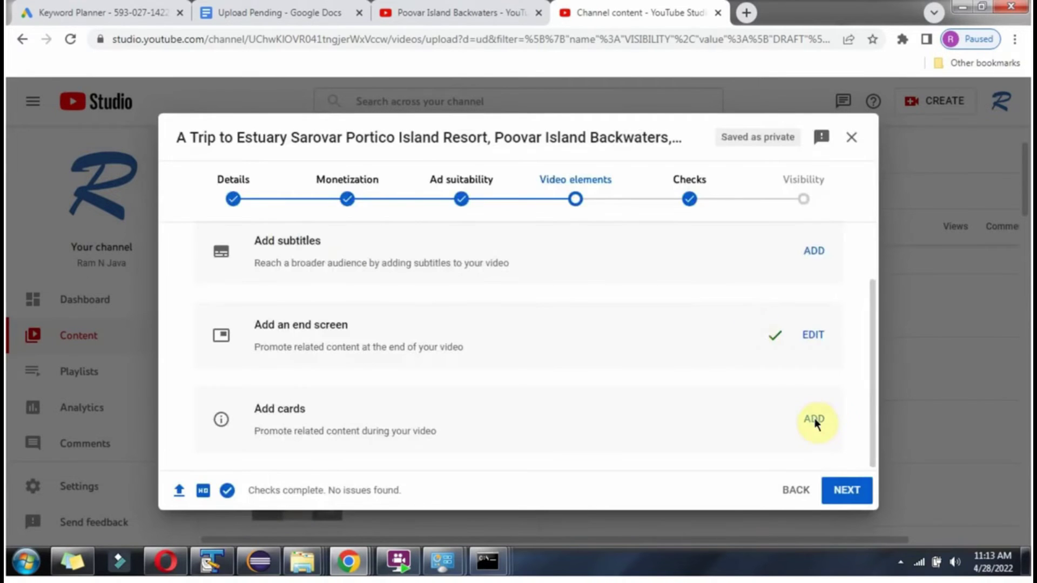
# - Start adding cards and place a video card at 0:19:19:59, searching "kanya" for "Beautiful Thirparappu Water Falls in Kanyakumari"
pyautogui.click(815, 420)
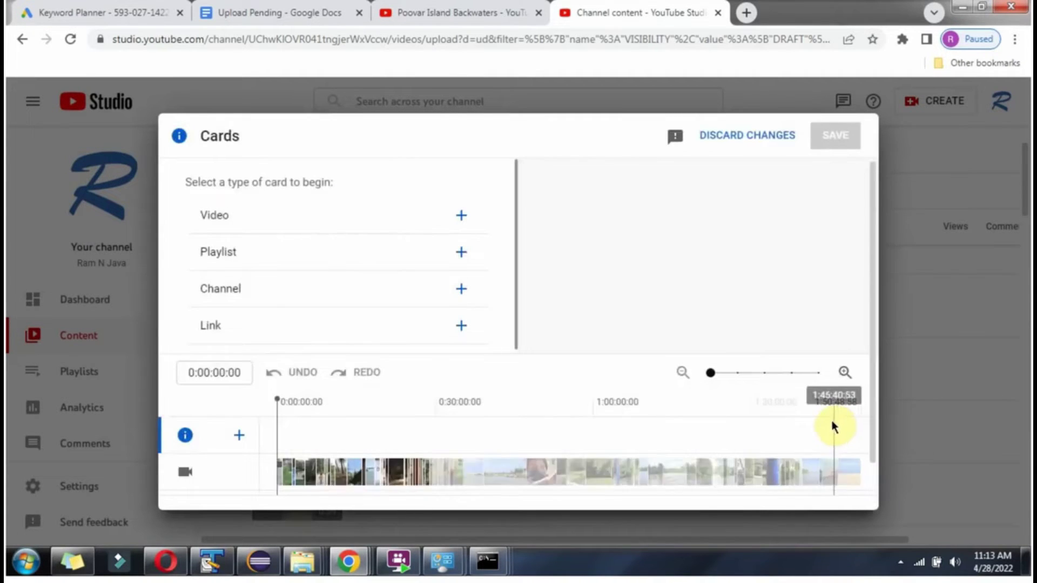
pyautogui.click(381, 446)
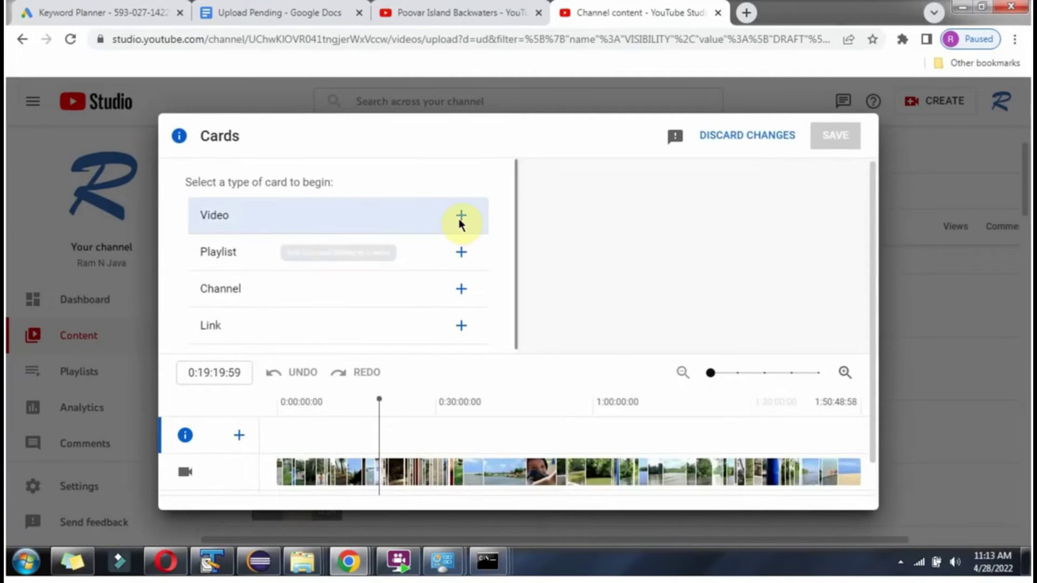
pyautogui.click(461, 216)
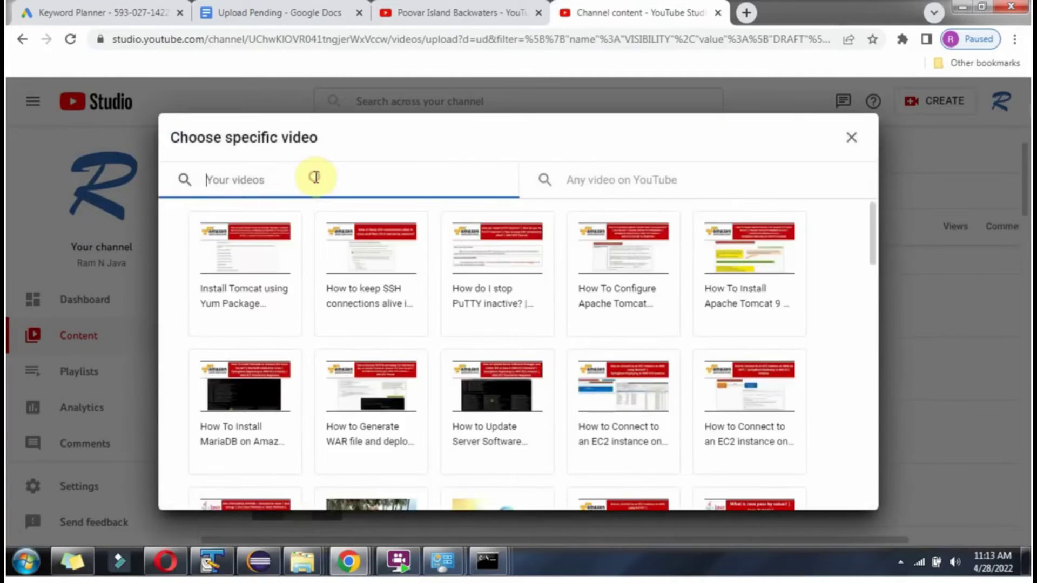
pyautogui.write('kanya')
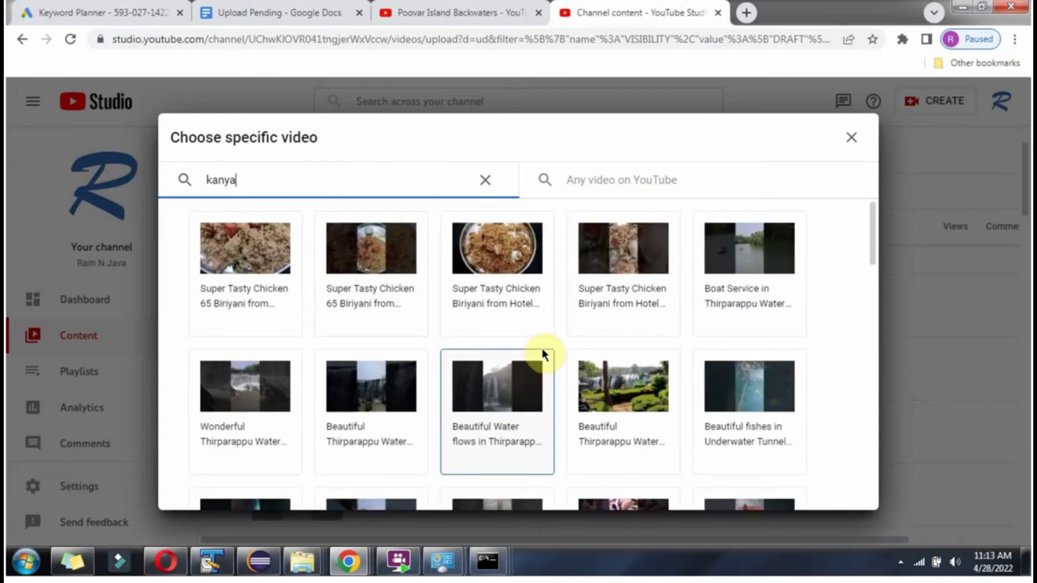
pyautogui.scroll(-2, 647, 346)
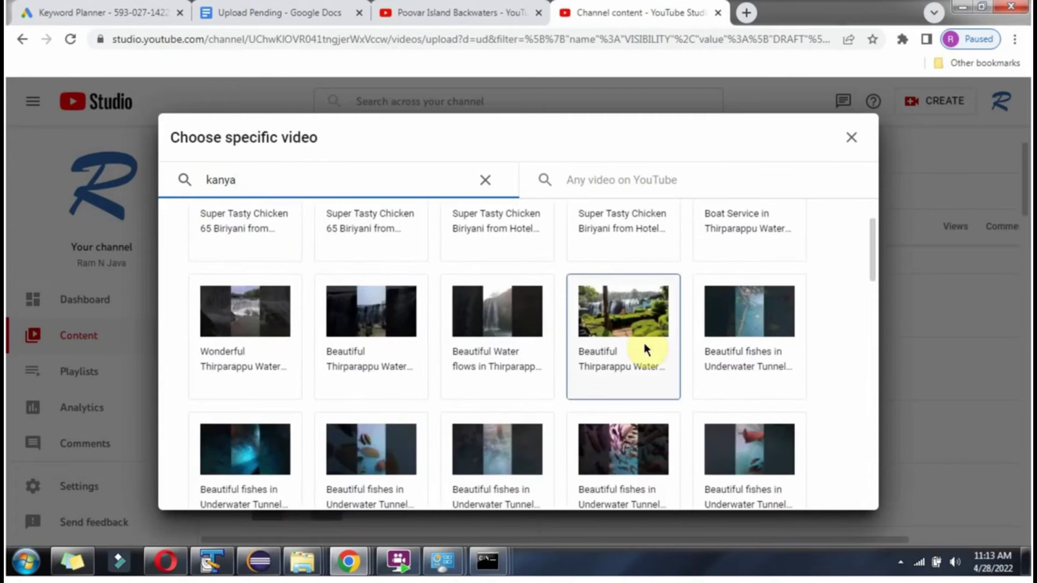
pyautogui.click(679, 350)
# - Add a second video card at 1:01:11:02, searching "beach" and choosing the "Sanguthurai Beach - Nagercoil" video
pyautogui.click(601, 411)
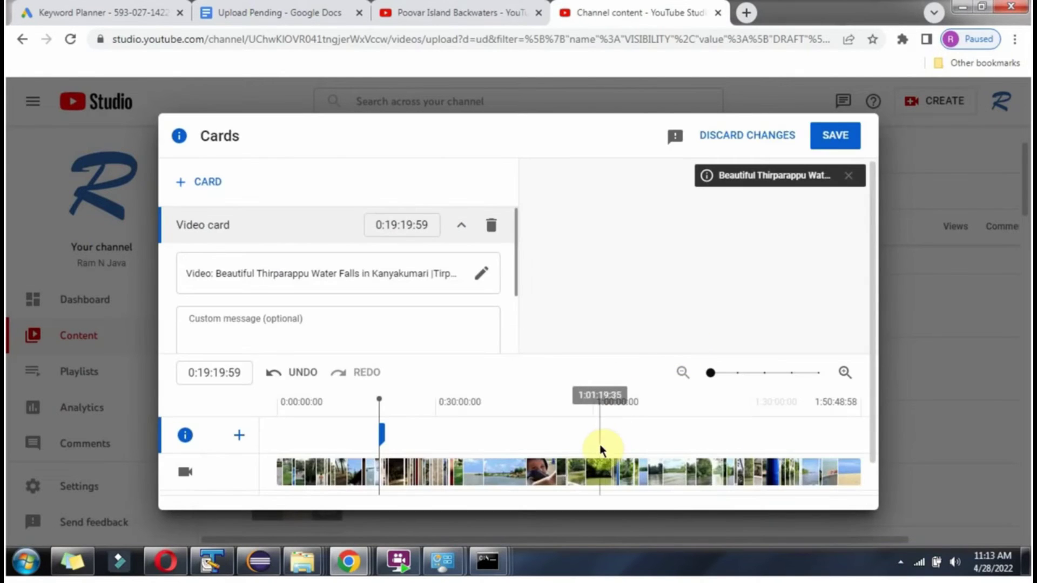
pyautogui.click(208, 179)
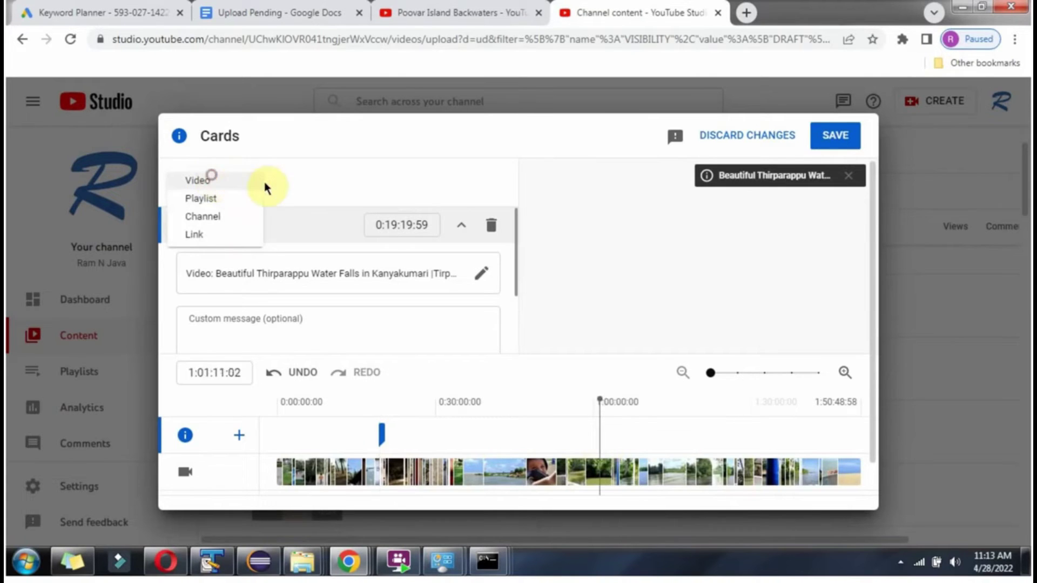
pyautogui.click(262, 181)
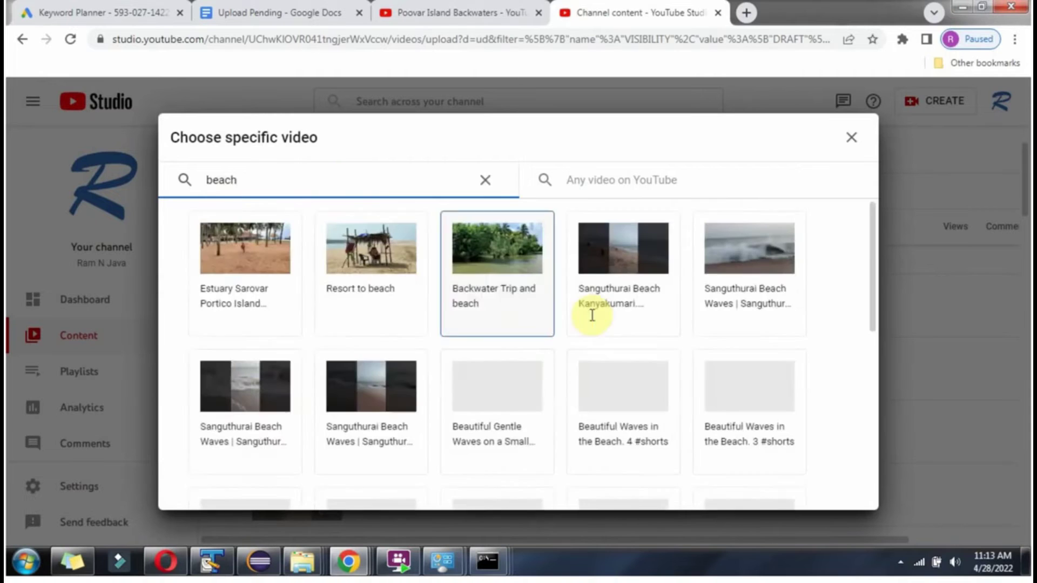
pyautogui.scroll(-5, 653, 371)
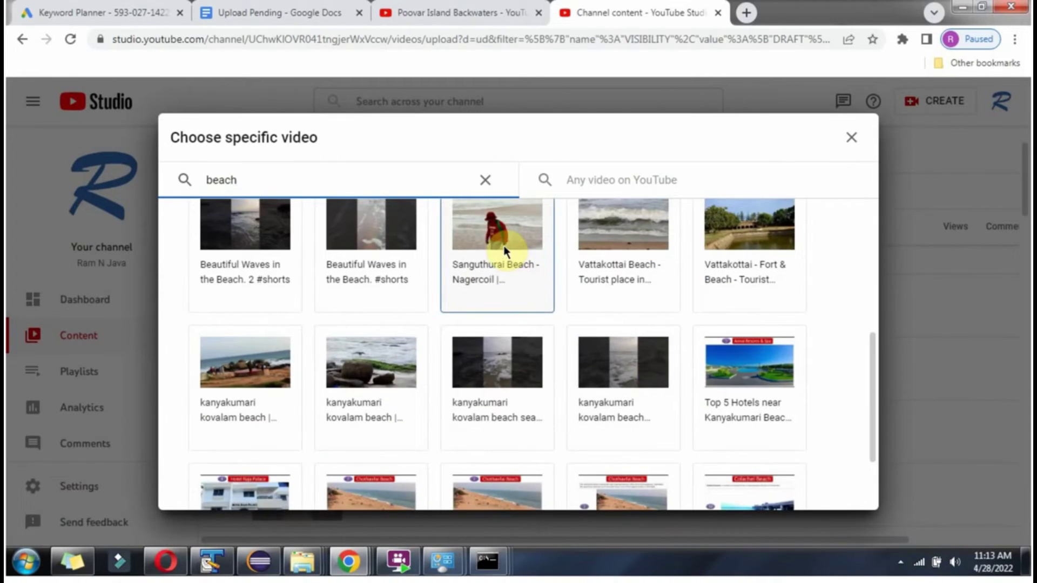
pyautogui.click(504, 251)
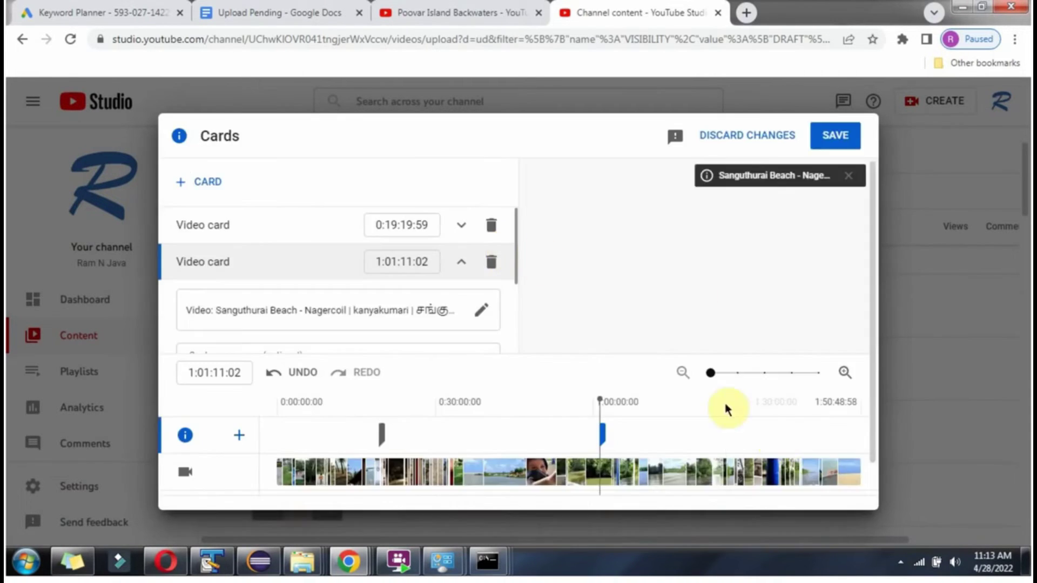
# - Add a third video card at 1:43:42:44 with a video from the "kanya" search, and save the cards
pyautogui.click(826, 469)
pyautogui.click(214, 183)
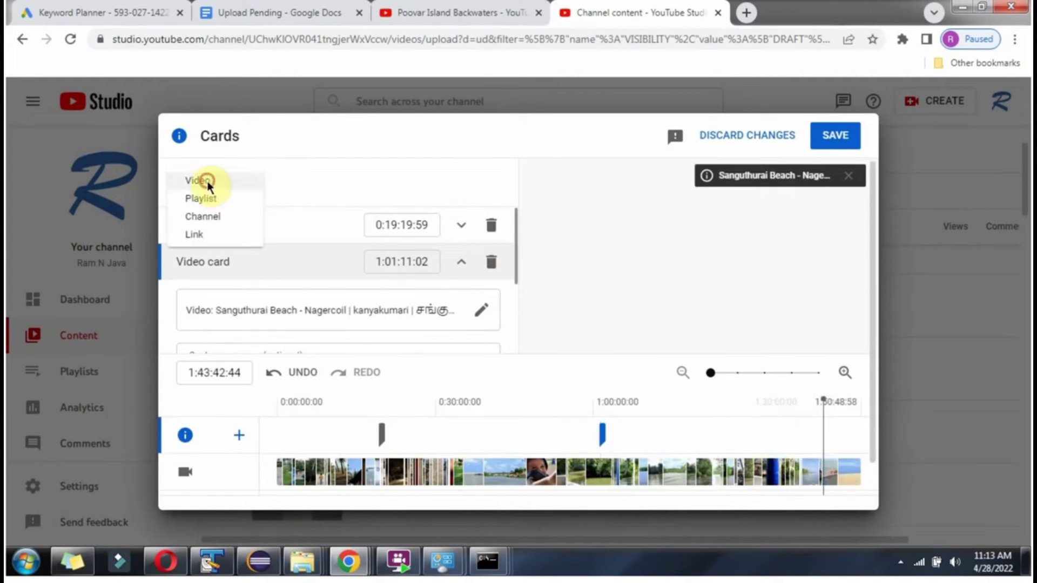
pyautogui.click(250, 184)
pyautogui.write('kanya')
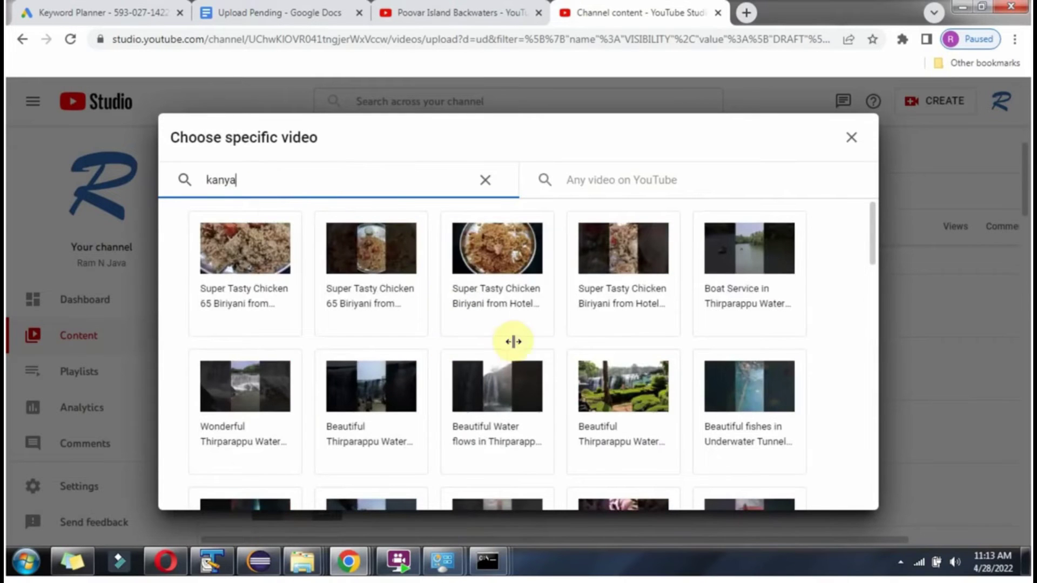
pyautogui.scroll(-7, 508, 338)
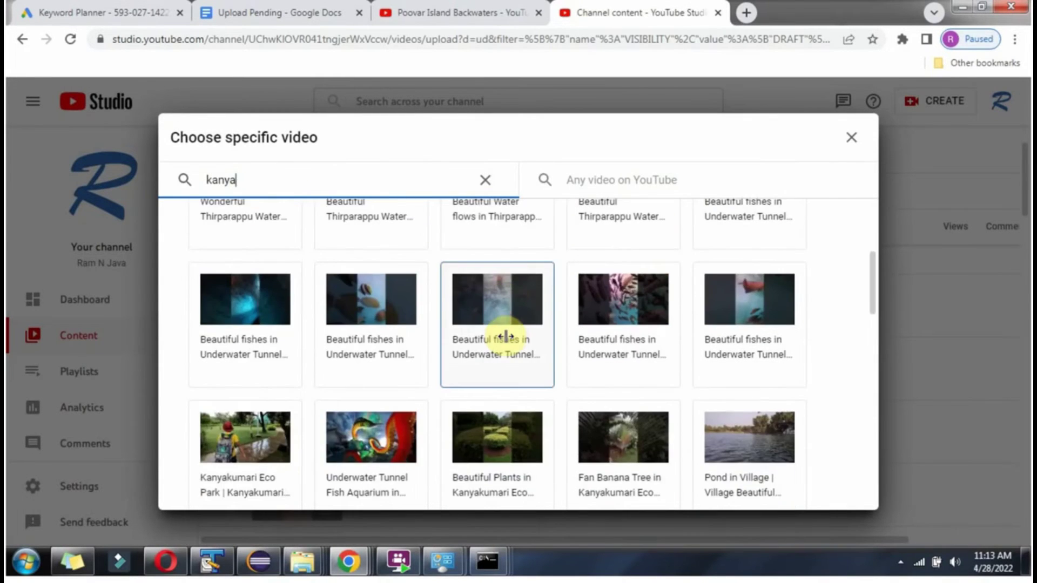
pyautogui.click(383, 330)
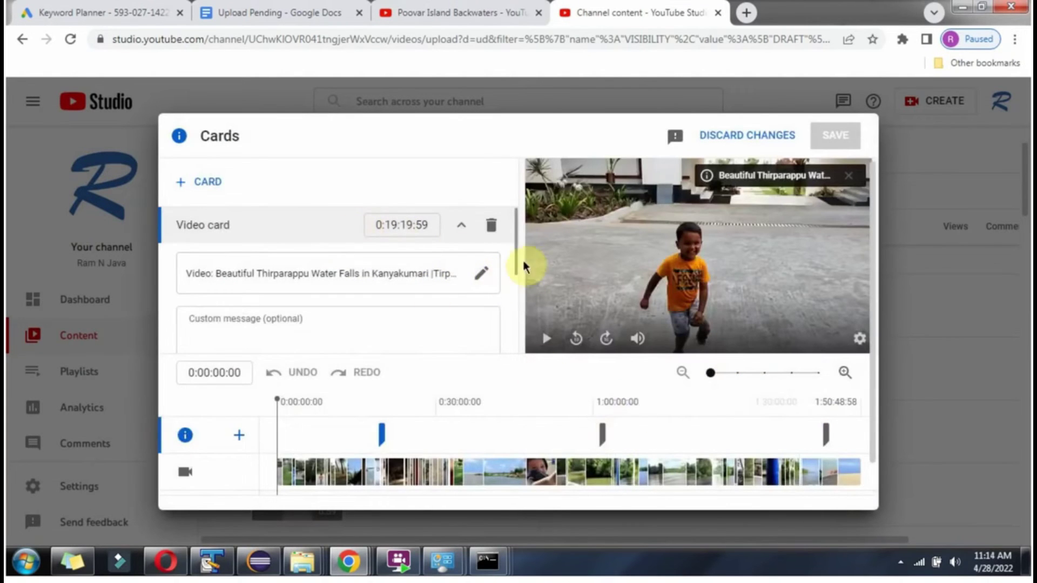
# - Review the first and second video cards on the timeline and leave the card editor without making changes
pyautogui.moveTo(514, 237)
pyautogui.mouseDown()
pyautogui.moveTo(518, 255)
pyautogui.moveTo(519, 226)
pyautogui.mouseUp()
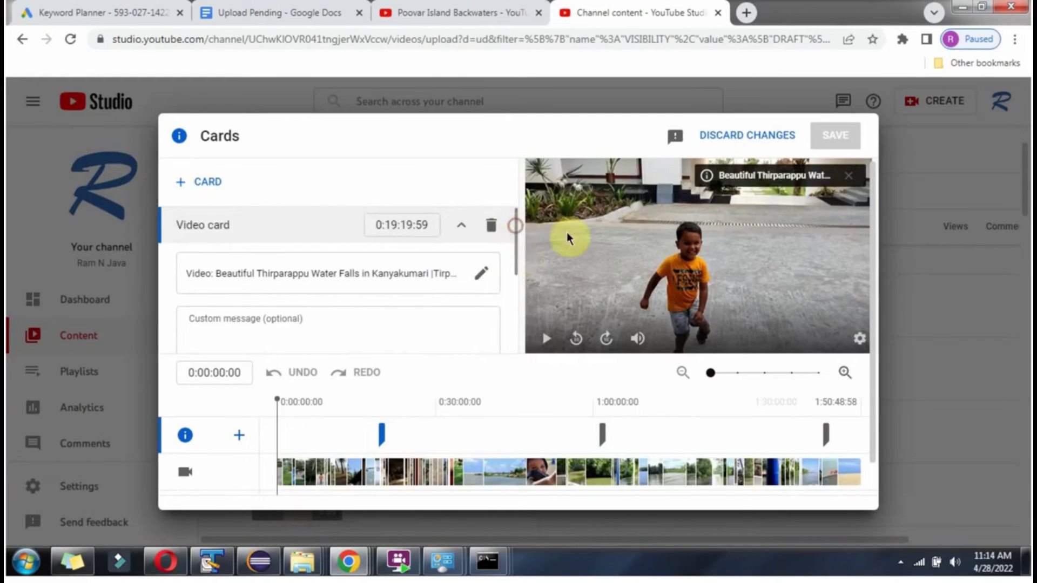
pyautogui.click(602, 433)
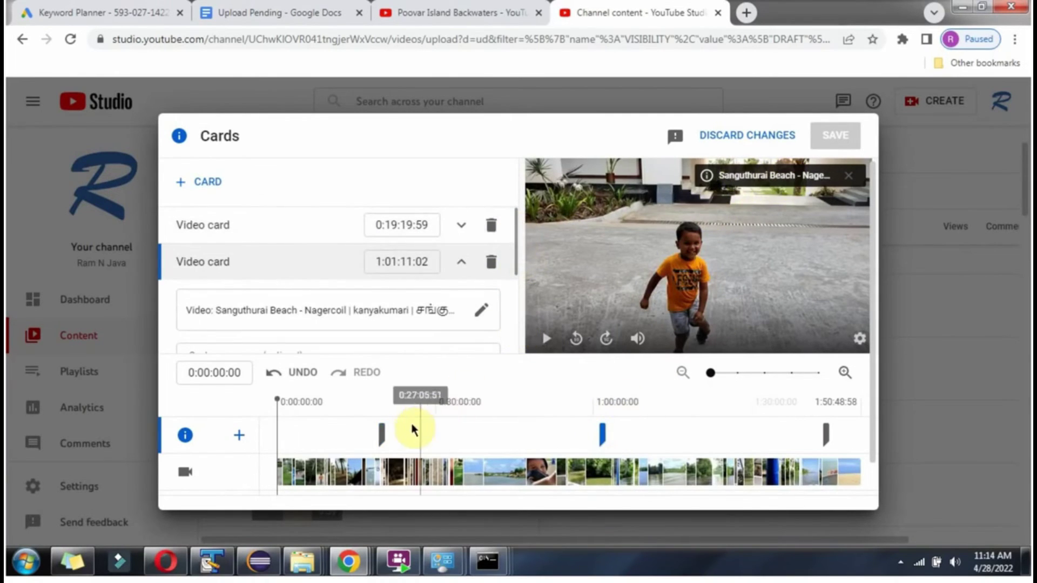
pyautogui.click(383, 435)
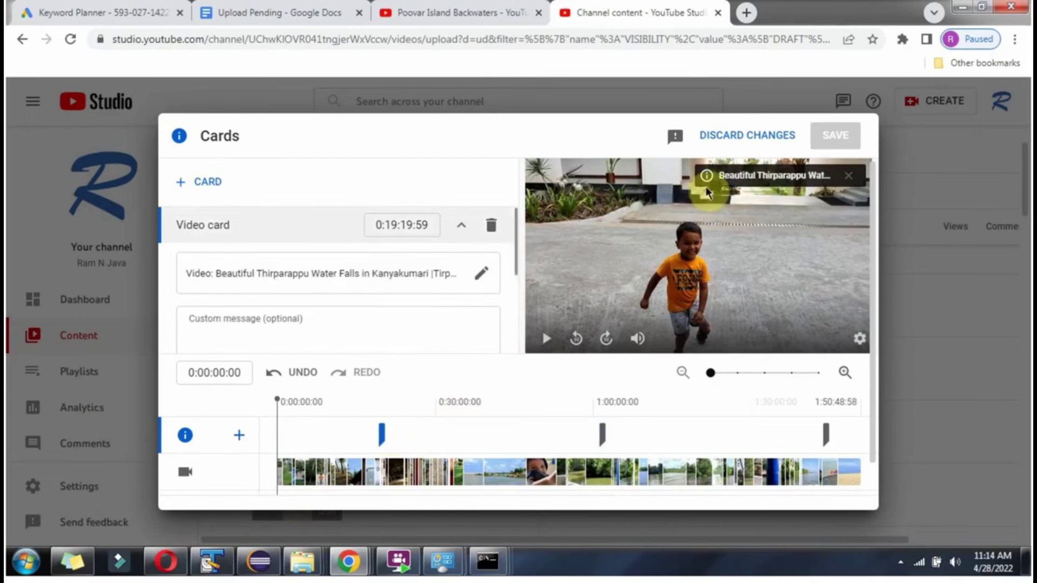
pyautogui.click(735, 141)
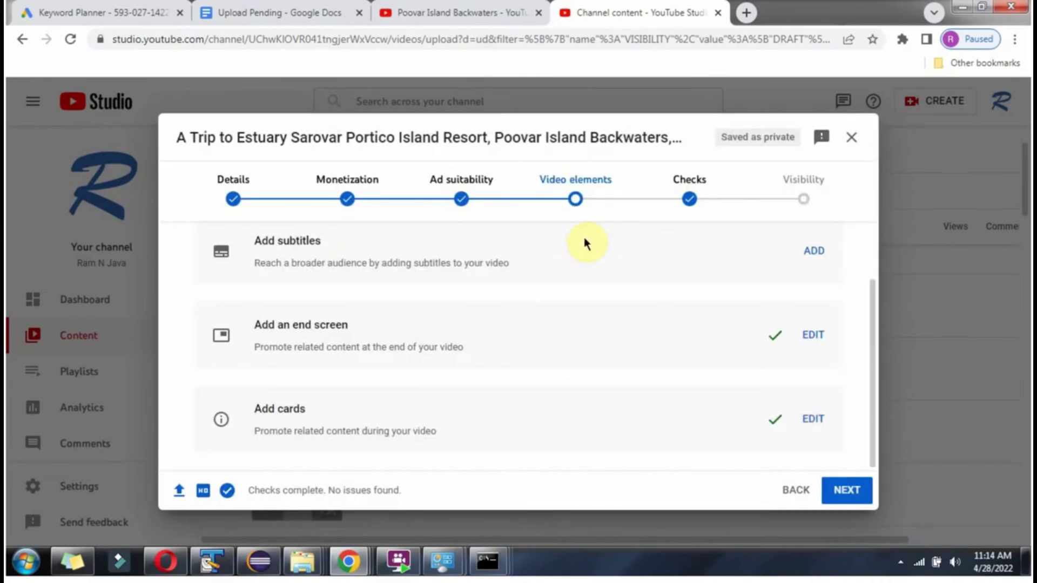
# - Proceed from Video elements to Checks, review the copyright and ad suitability checks, and continue to Visibility
pyautogui.click(846, 489)
pyautogui.scroll(-1, 604, 358)
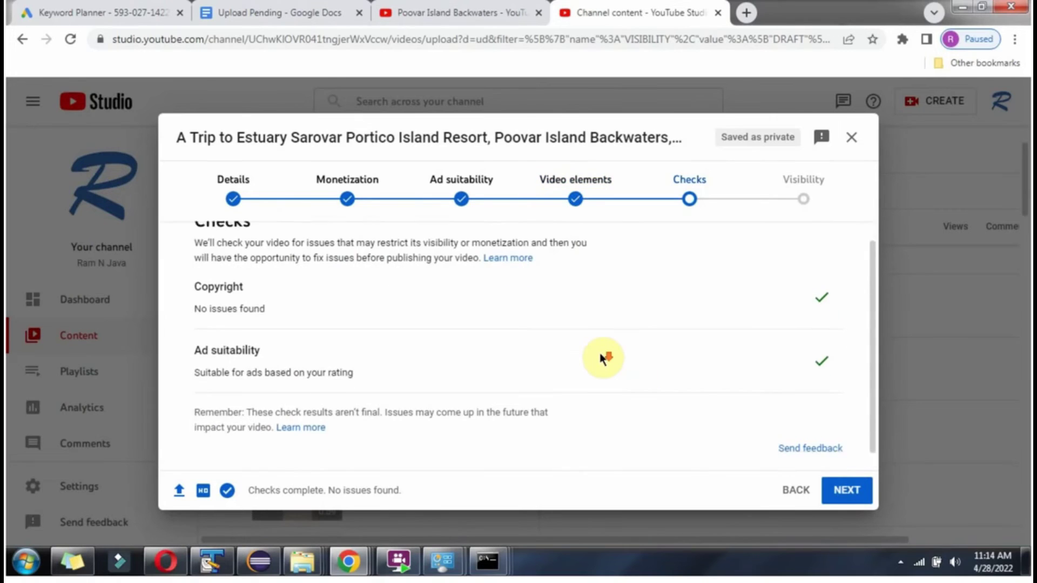
pyautogui.click(845, 489)
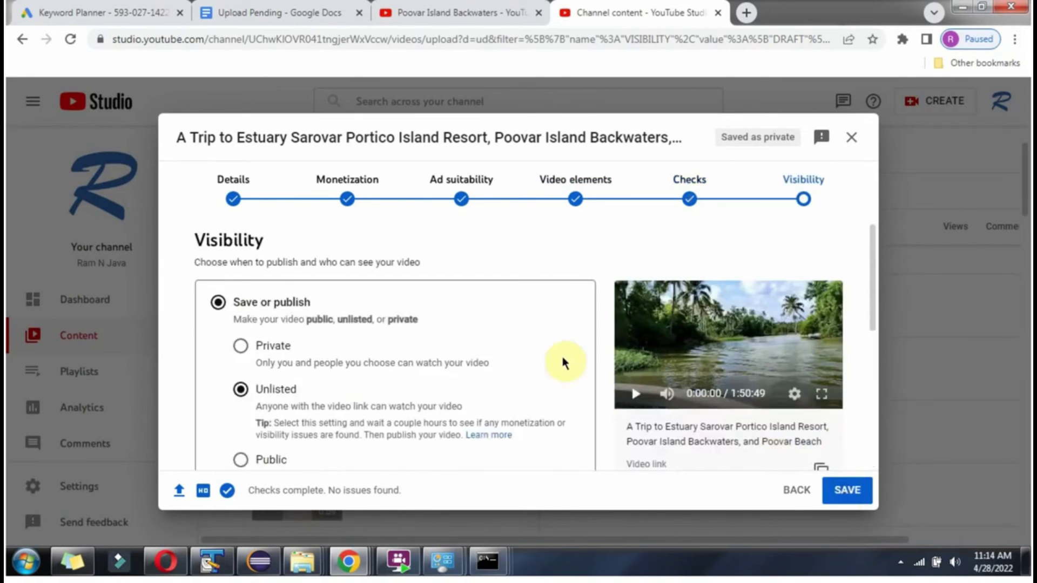
# - Review the save, publish and schedule options, set the video's visibility to Private and save it
pyautogui.scroll(-2, 471, 344)
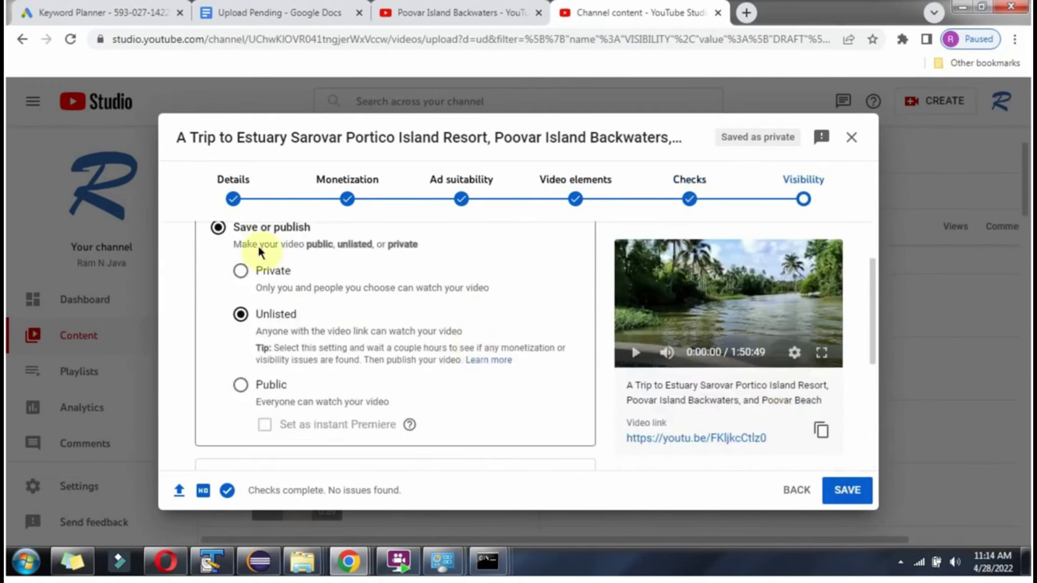
pyautogui.scroll(2, 370, 309)
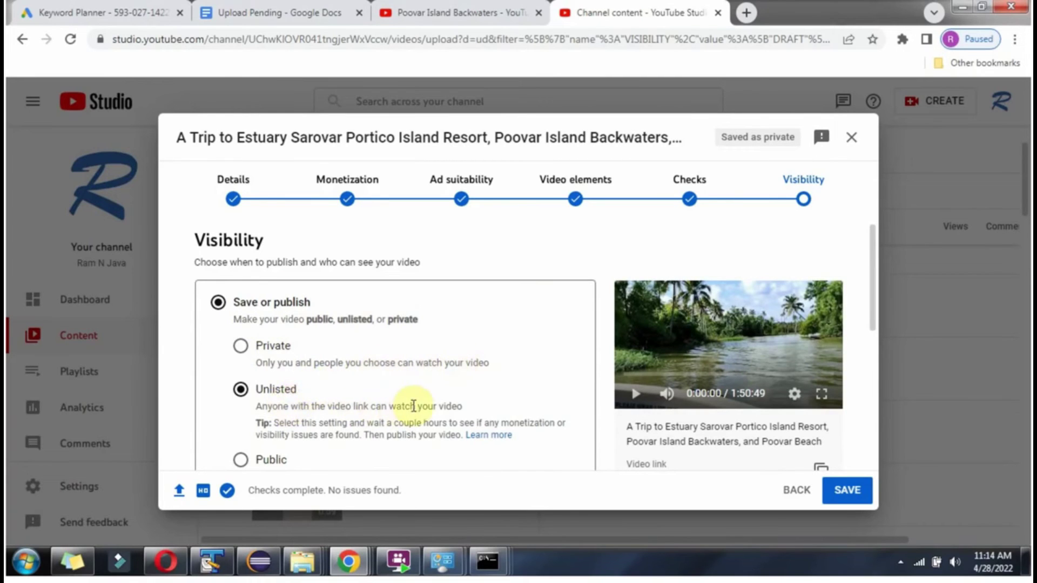
pyautogui.scroll(-2, 486, 367)
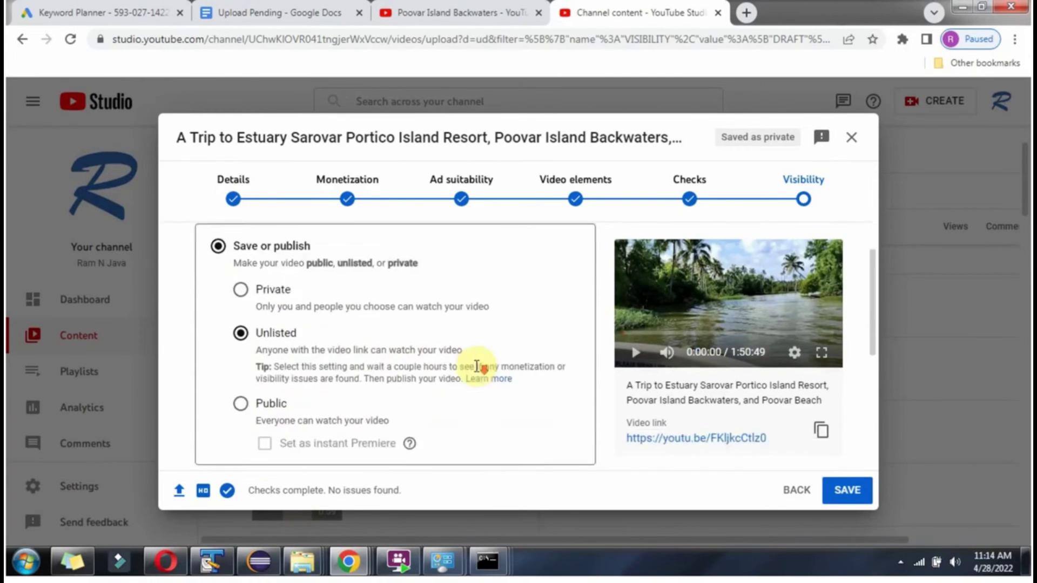
pyautogui.scroll(-3, 435, 382)
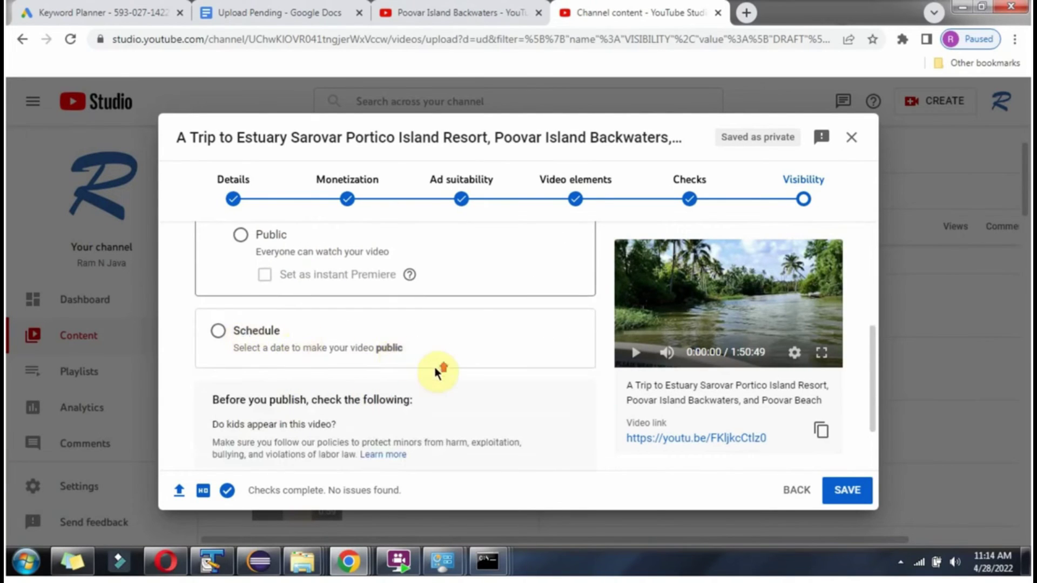
pyautogui.scroll(5, 436, 371)
pyautogui.click(241, 347)
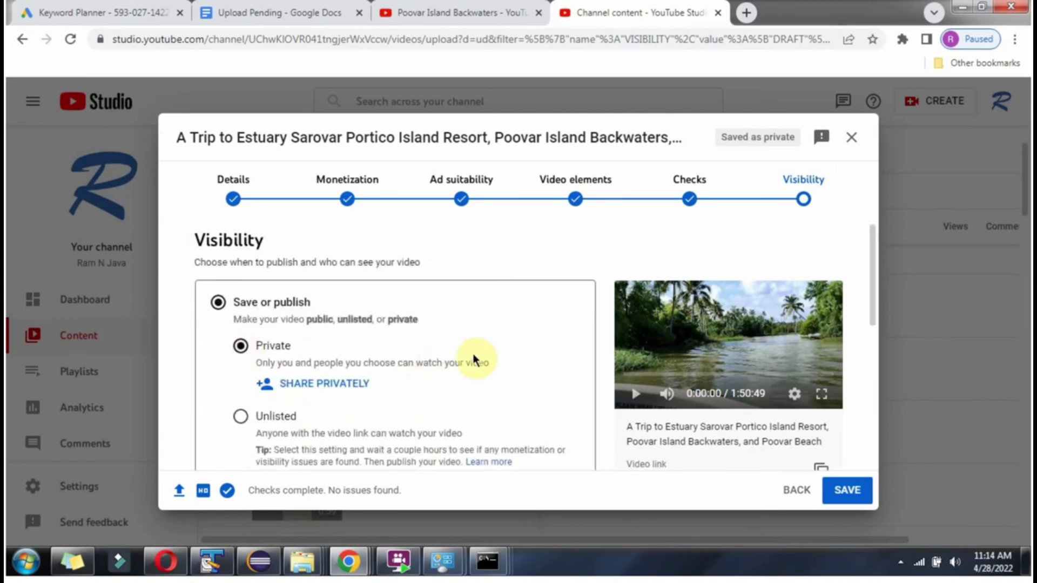
pyautogui.scroll(-3, 498, 351)
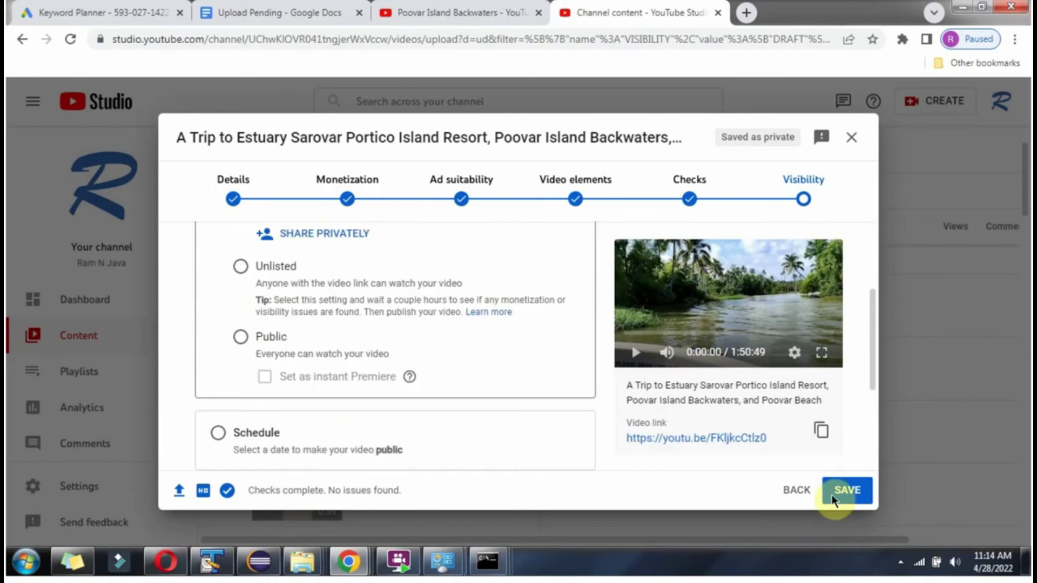
pyautogui.click(840, 491)
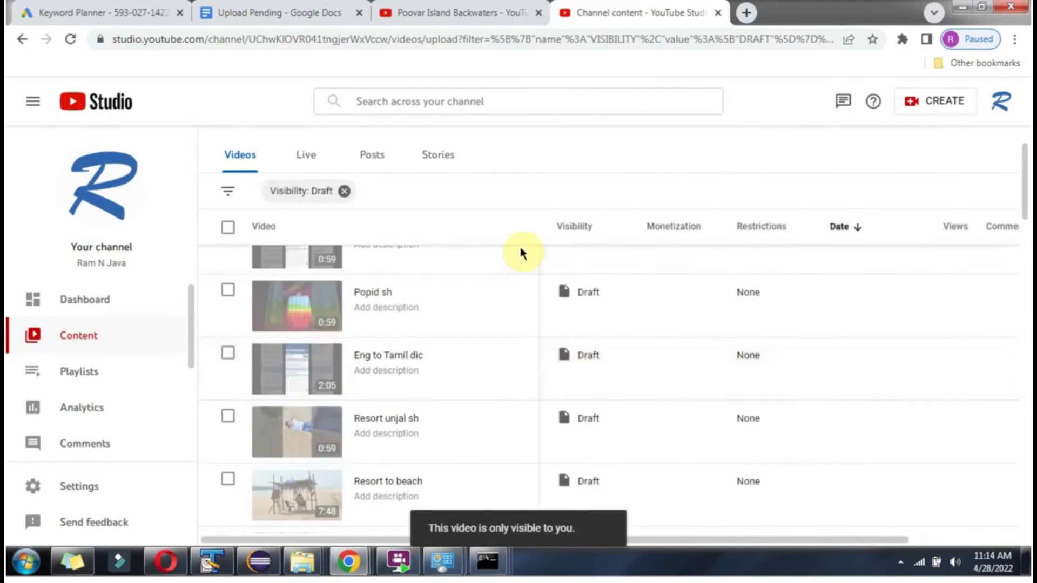
# - Duplicate the Channel content tab and place the duplicate before the original tab
pyautogui.rightClick(622, 16)
pyautogui.click(682, 125)
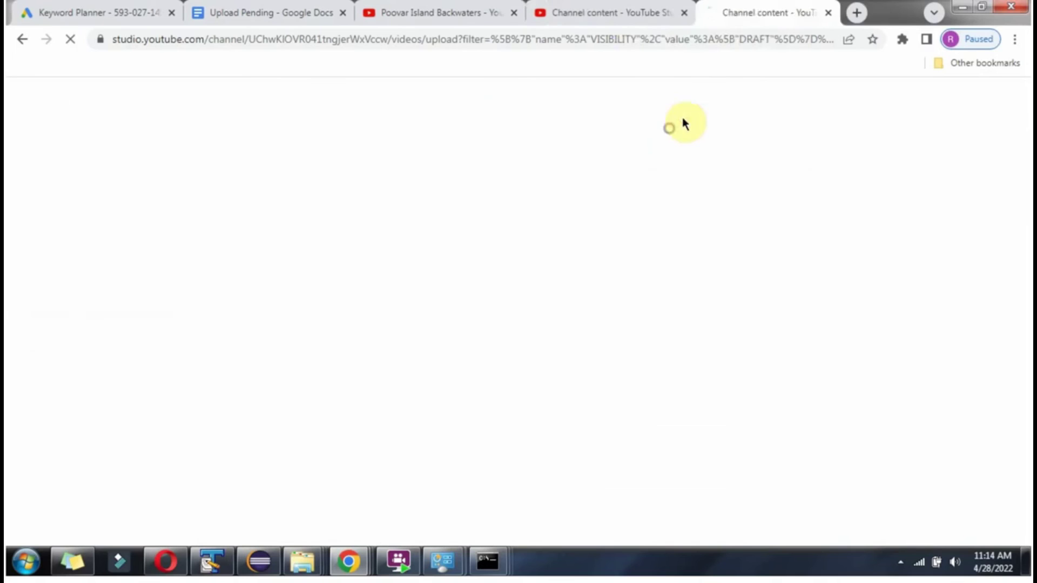
pyautogui.moveTo(746, 11); pyautogui.dragTo(600, 14)
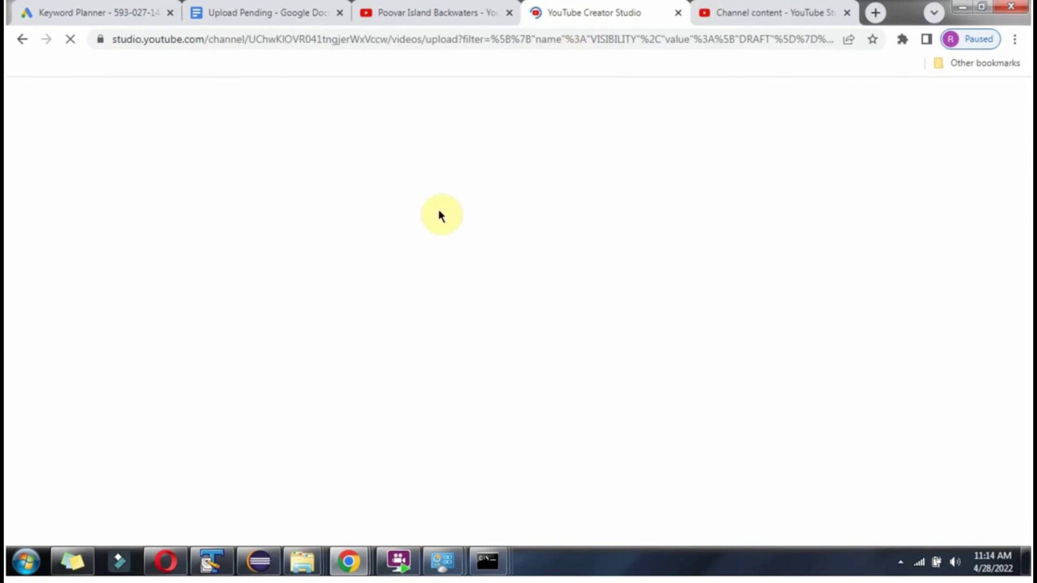
# - Change the channel content visibility filter from Draft to Private and apply it
pyautogui.click(317, 231)
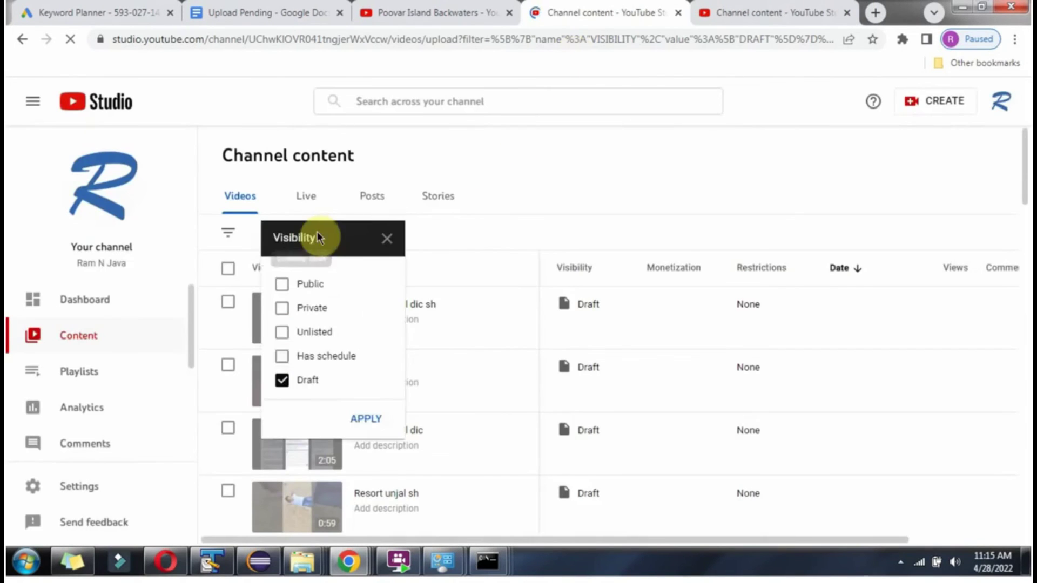
pyautogui.click(308, 382)
pyautogui.click(316, 308)
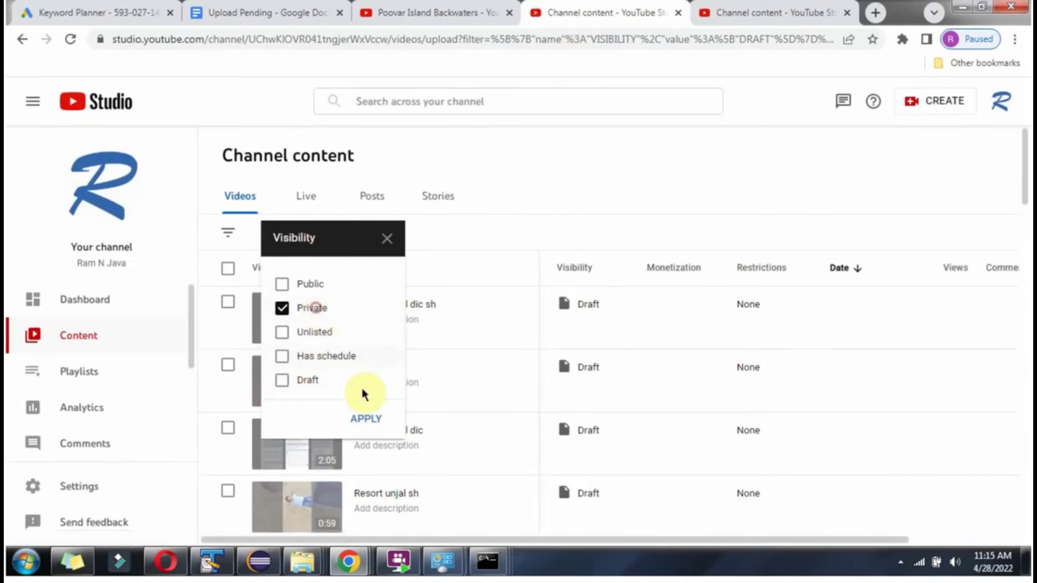
pyautogui.click(365, 418)
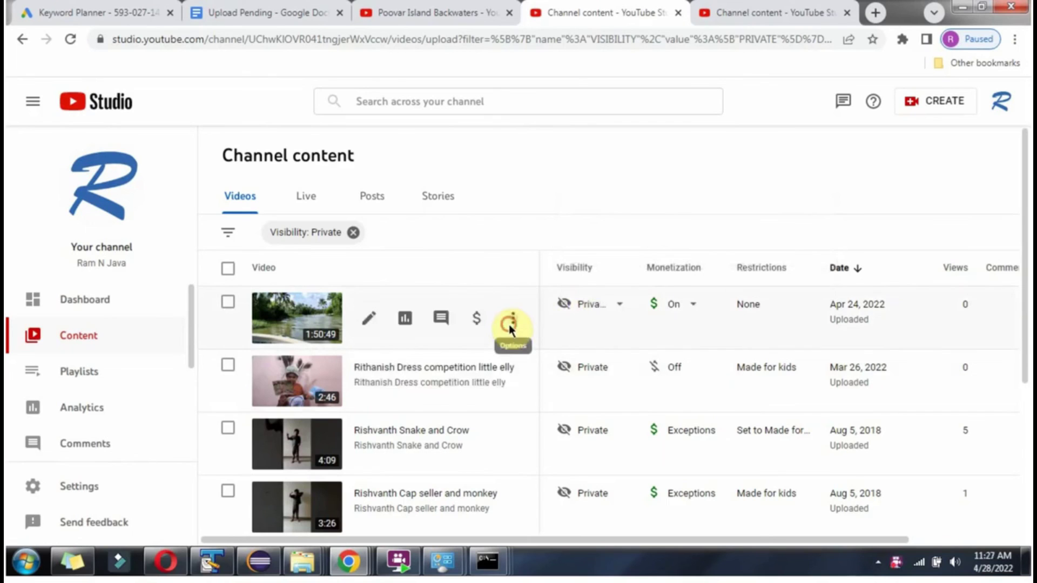
# - Open the private Poovar Island video on YouTube, move its tab to the end, pause playback and view its details
pyautogui.click(509, 324)
pyautogui.click(453, 344)
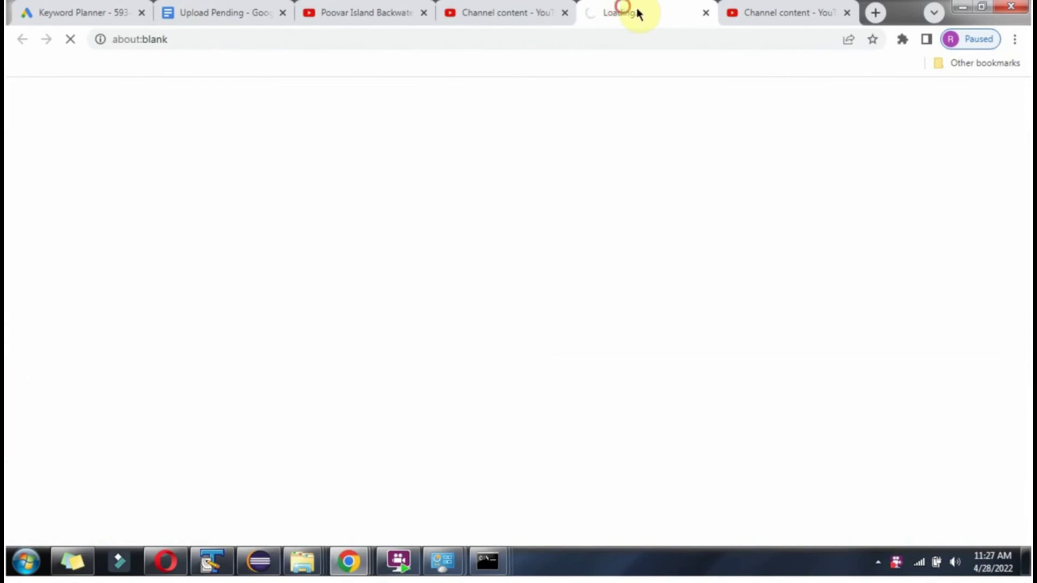
pyautogui.moveTo(637, 14); pyautogui.dragTo(748, 24)
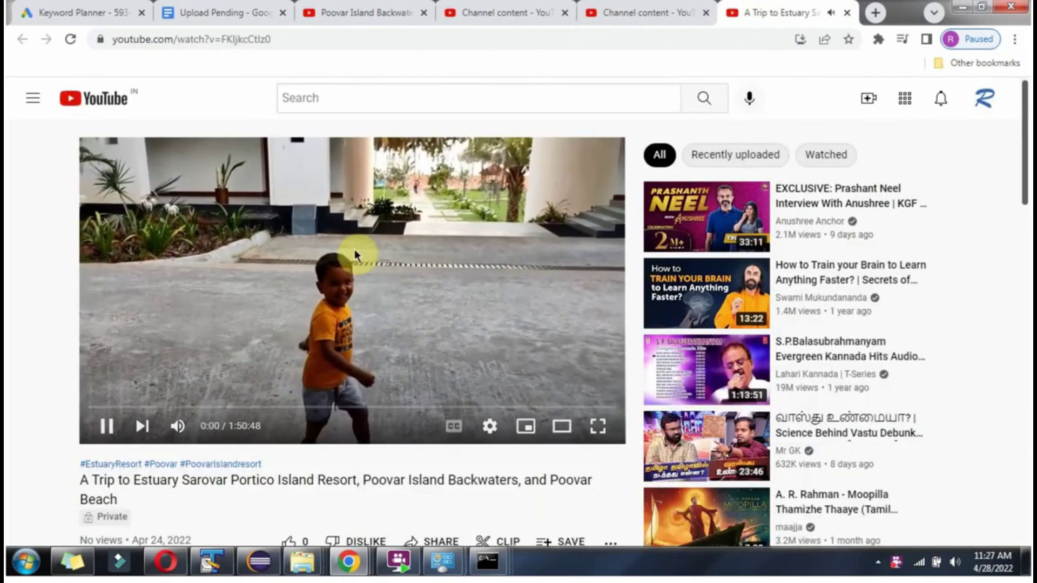
pyautogui.click(431, 278)
pyautogui.scroll(-2, 434, 278)
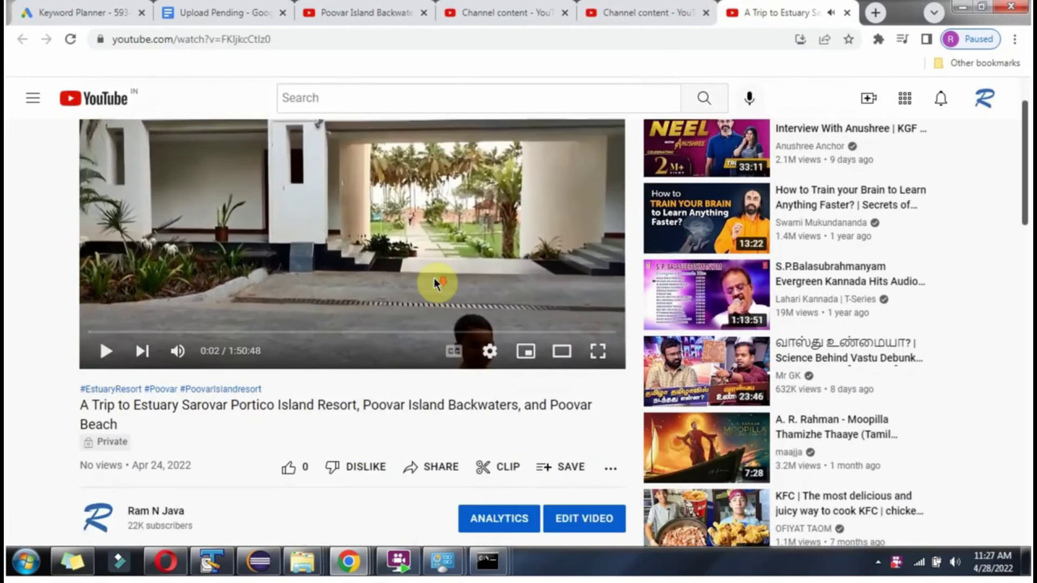
# - Expand the private video's full description and review its text, hashtags and keyword list
pyautogui.scroll(-1, 435, 279)
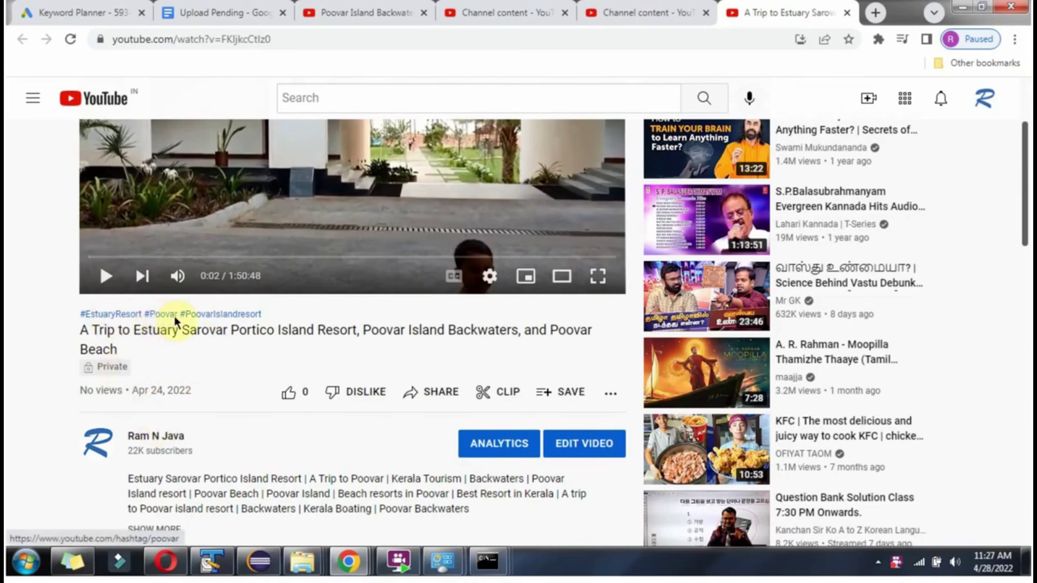
pyautogui.scroll(-3, 259, 363)
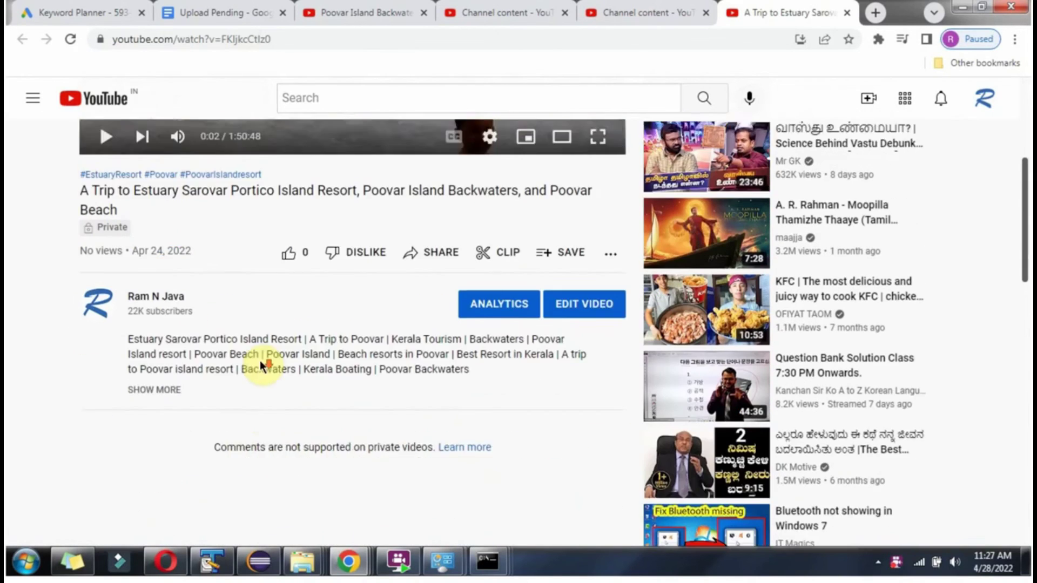
pyautogui.click(168, 303)
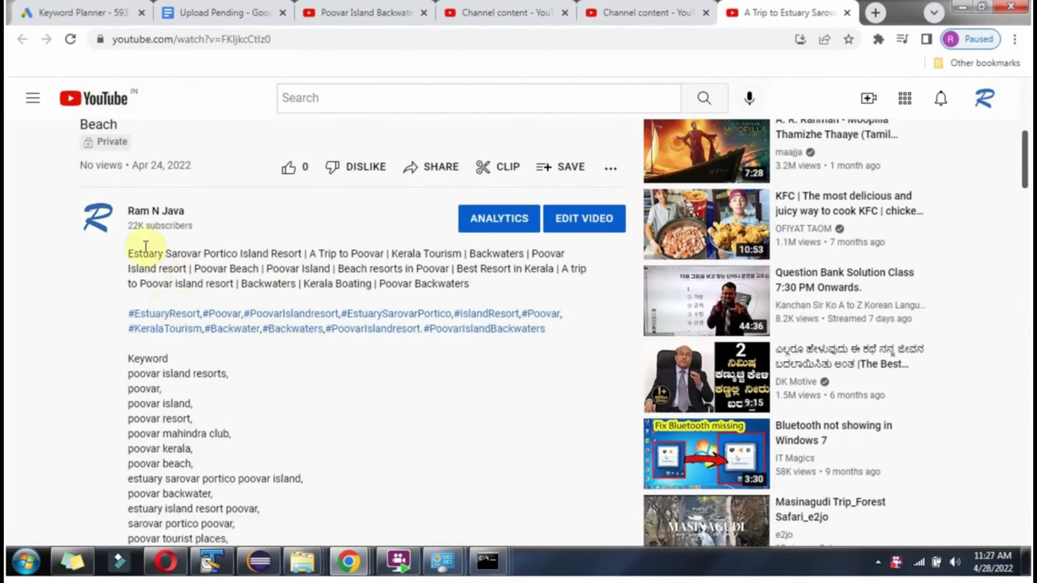
pyautogui.scroll(-10, 260, 394)
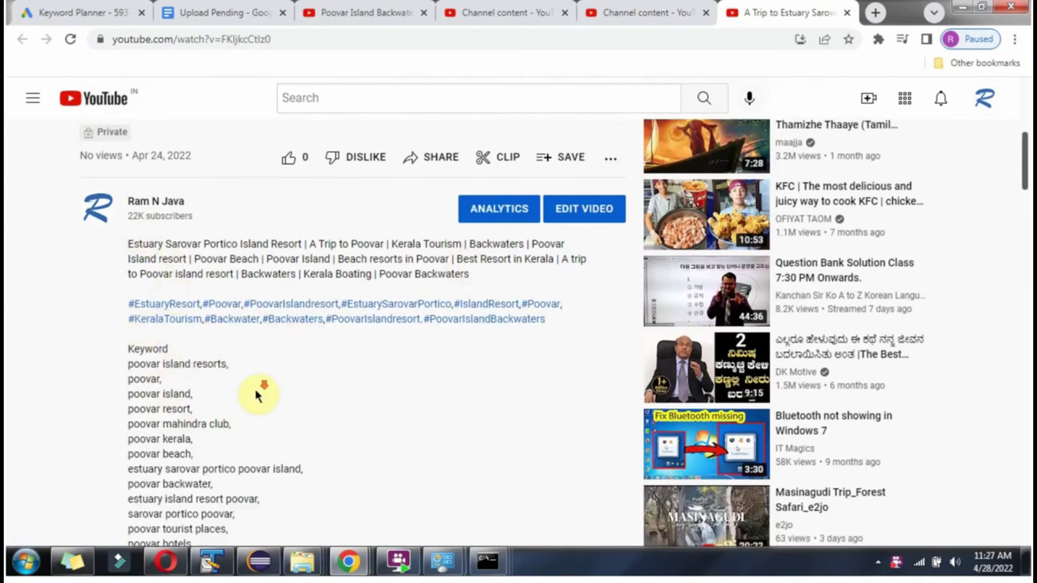
pyautogui.scroll(-10, 259, 393)
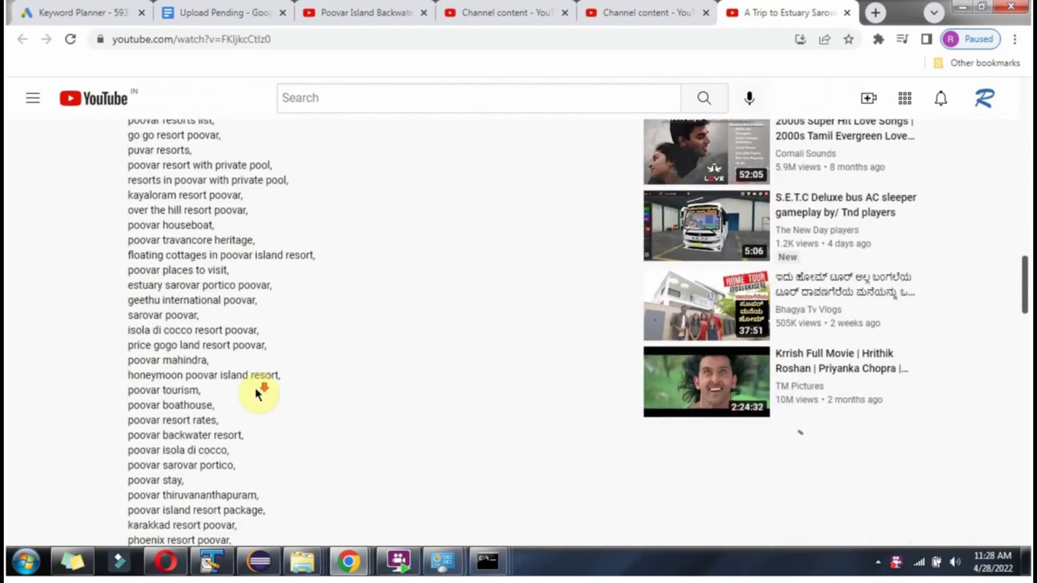
pyautogui.scroll(12, 357, 373)
pyautogui.scroll(10, 363, 373)
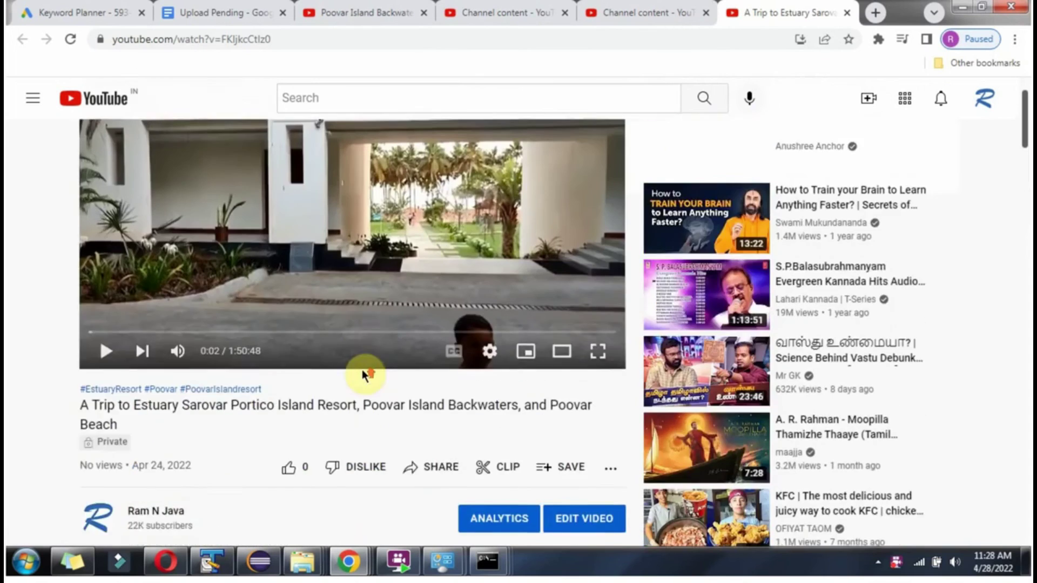